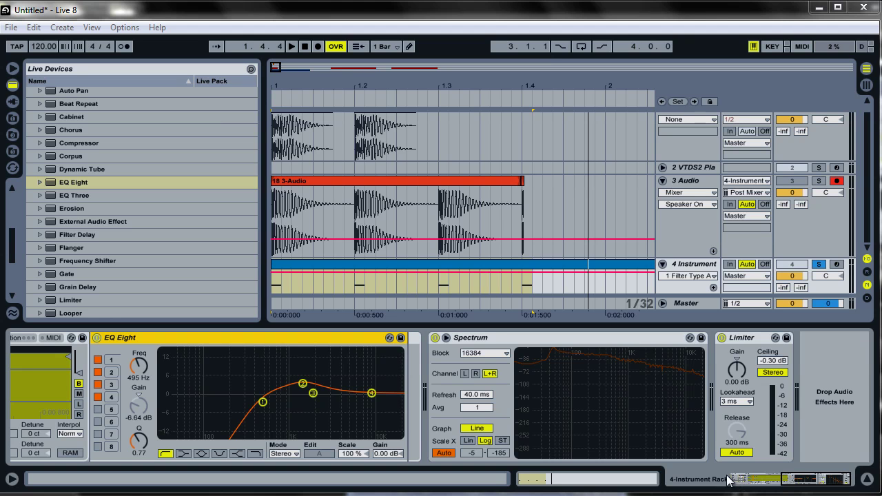
# Show the Instrument Rack's Snare7 sampler, check its tabs, and end on its Modulation page
pyautogui.click(810, 479)
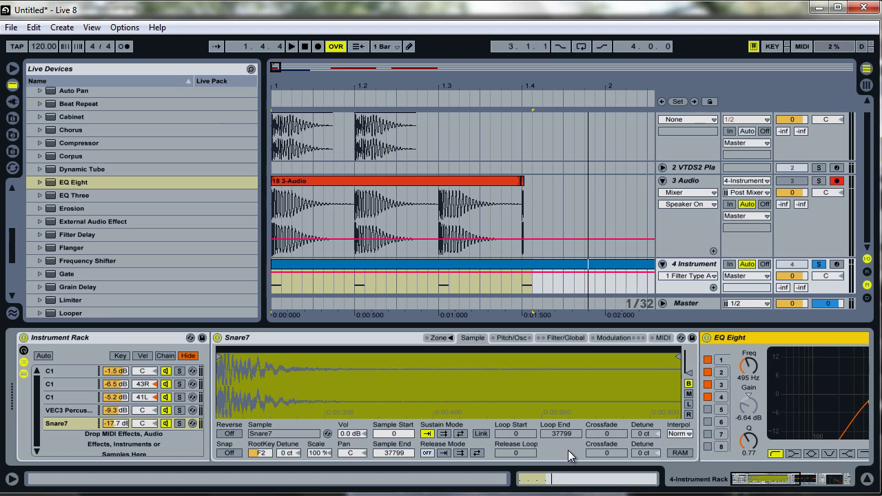
pyautogui.click(511, 338)
pyautogui.click(551, 340)
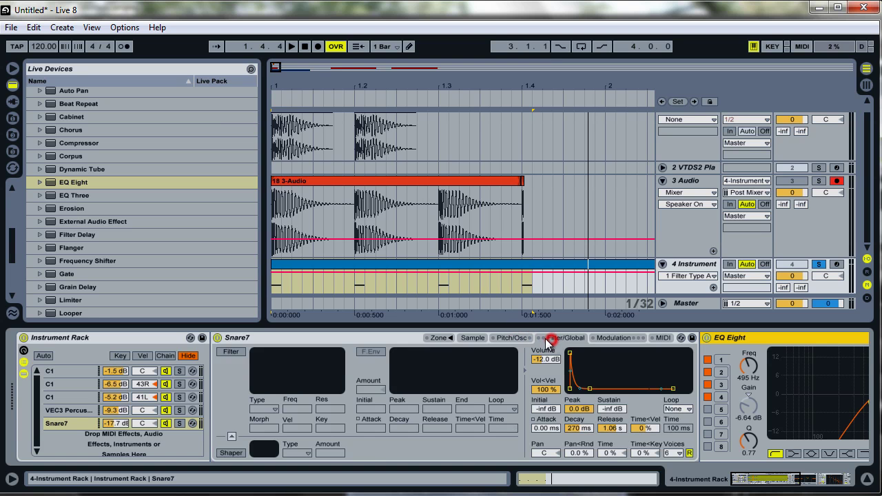
pyautogui.click(510, 339)
pyautogui.click(624, 337)
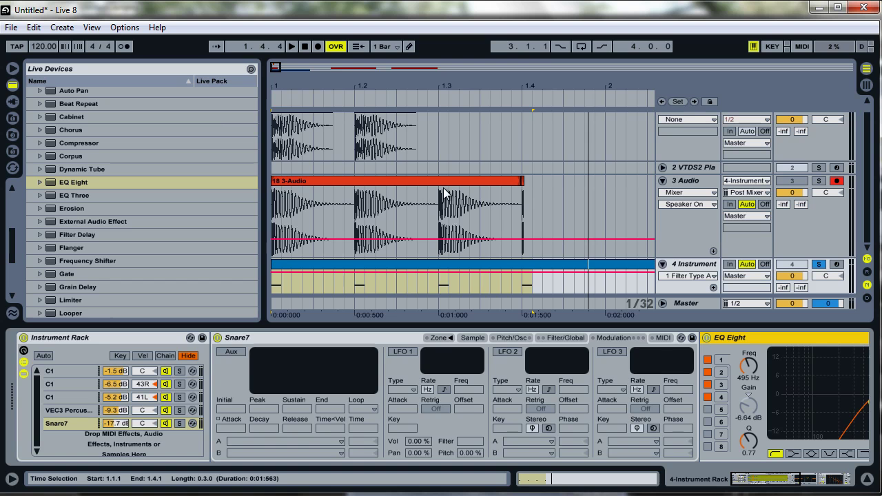
# Zoom the arrangement in on bar 1's kick cycles, select track 4, and bring Snare7 back into view
pyautogui.moveTo(275, 67); pyautogui.dragTo(277, 68)
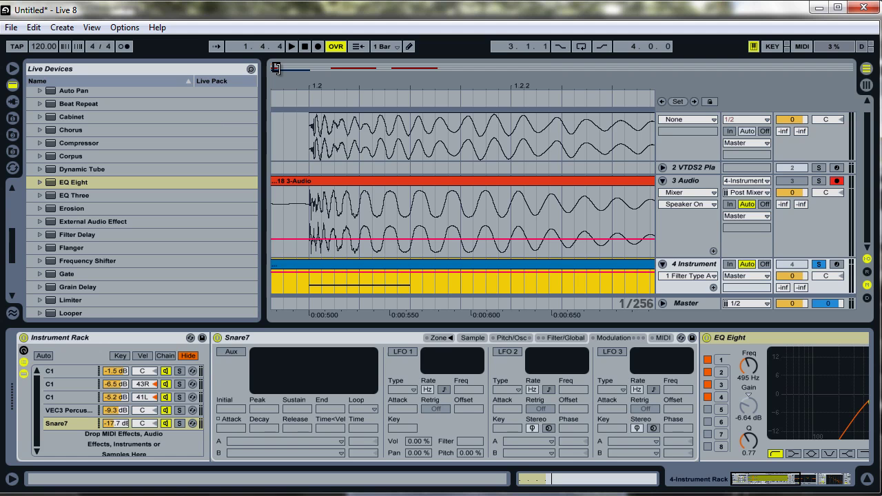
pyautogui.moveTo(281, 70); pyautogui.dragTo(363, 202)
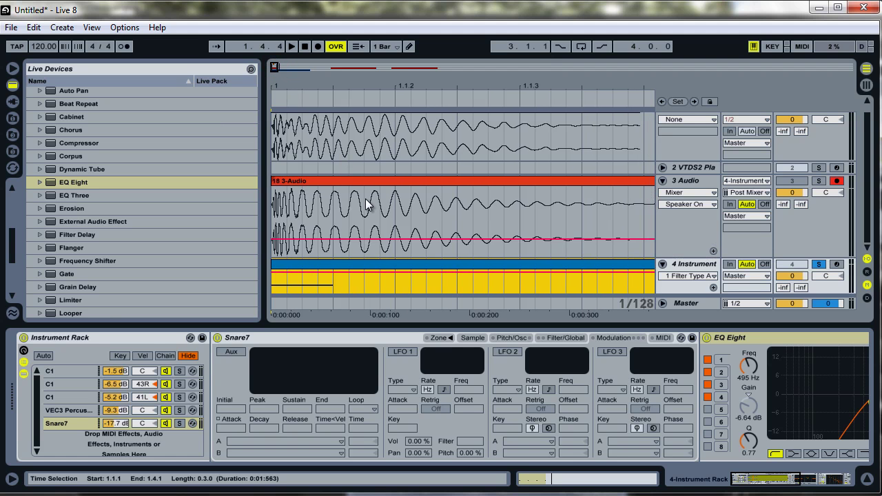
pyautogui.click(712, 268)
pyautogui.moveTo(761, 472); pyautogui.dragTo(689, 467)
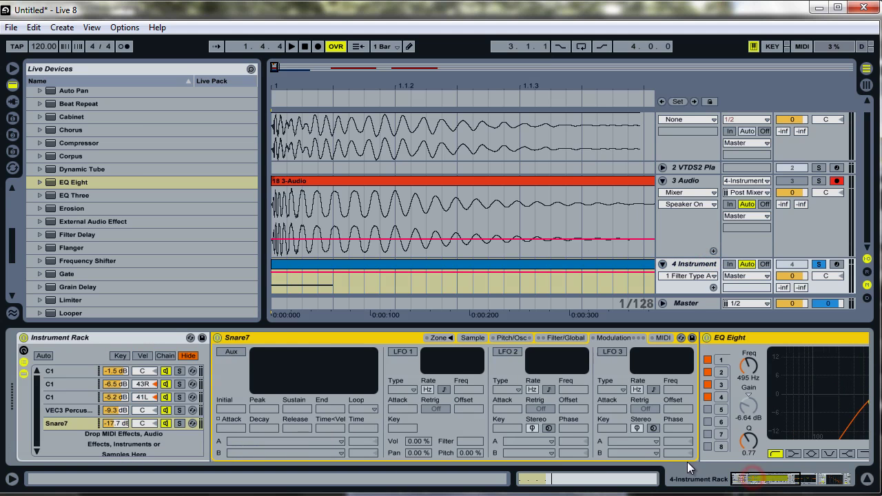
# Insert a Saturator from Audio Effects between EQ Eight and Spectrum
pyautogui.click(772, 480)
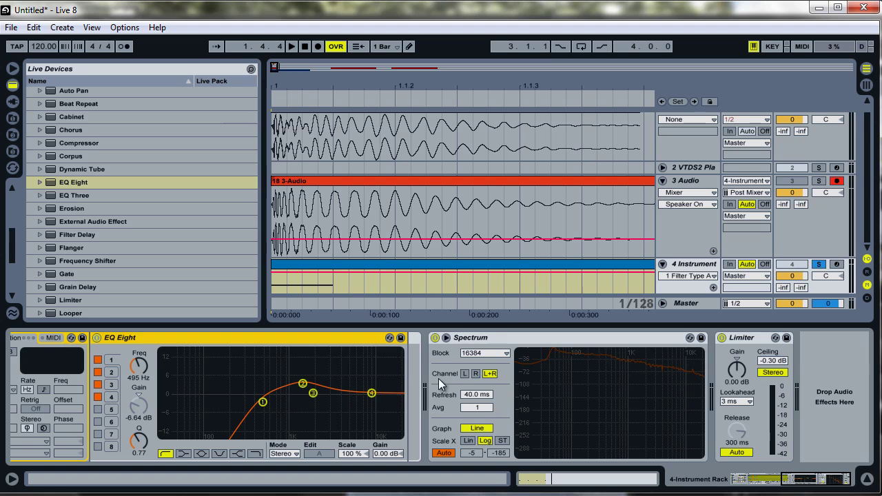
pyautogui.click(503, 337)
pyautogui.click(62, 196)
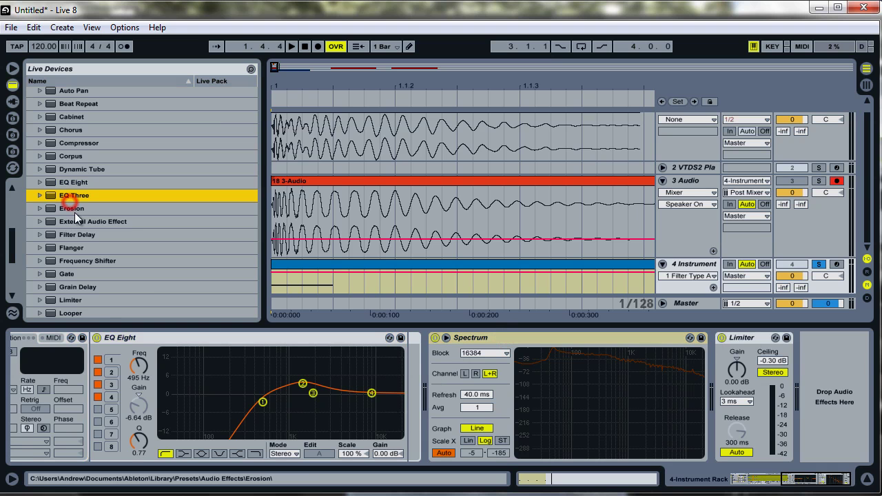
pyautogui.scroll(-3, 80, 218)
pyautogui.scroll(-3, 80, 218)
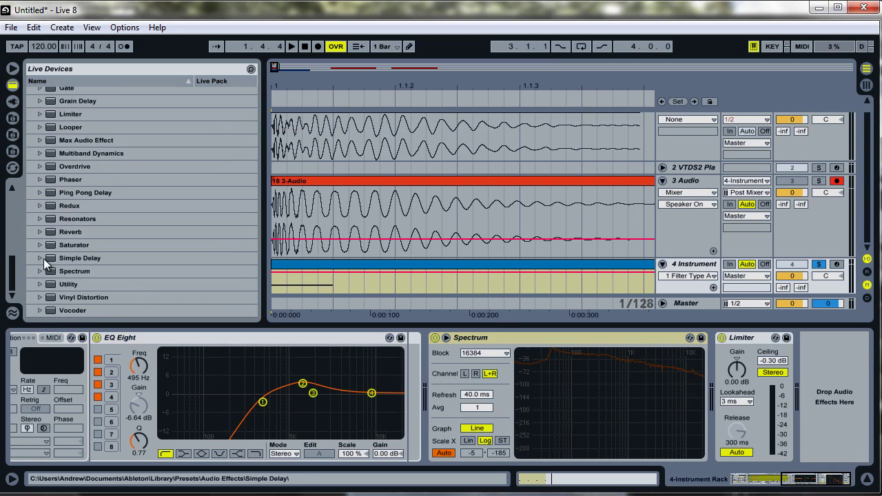
pyautogui.scroll(10, 43, 258)
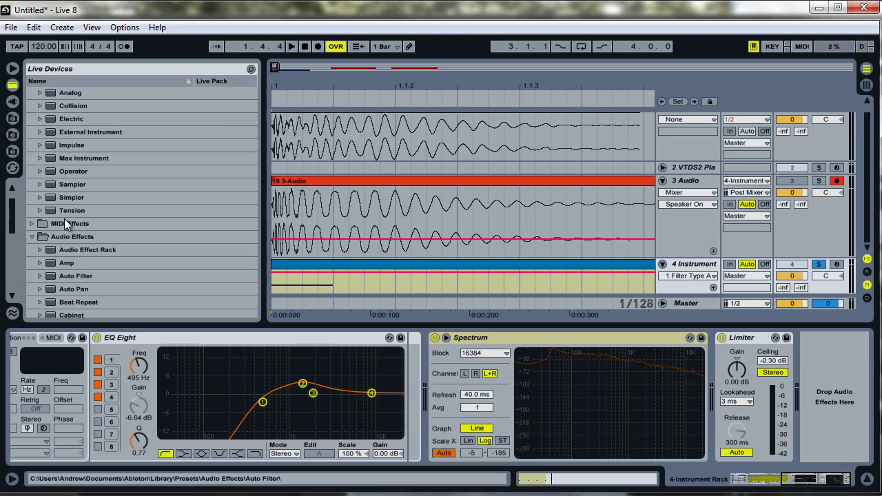
pyautogui.scroll(1, 82, 214)
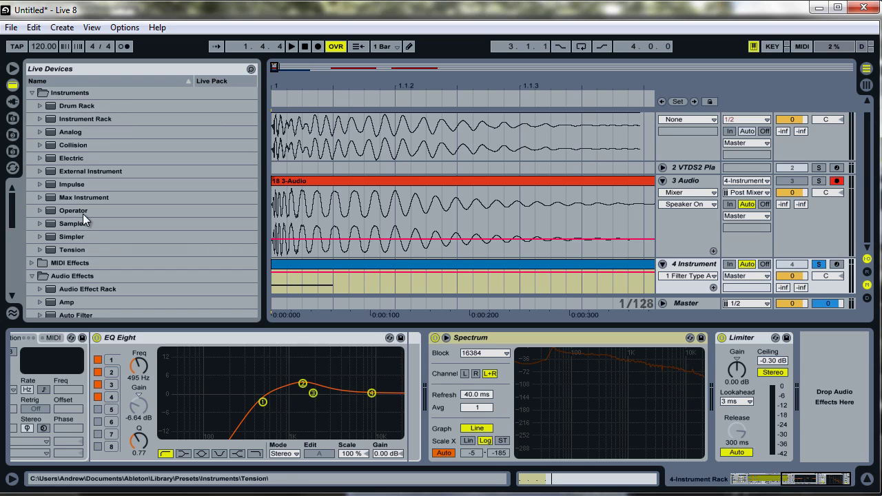
pyautogui.click(32, 92)
pyautogui.scroll(-6, 65, 241)
pyautogui.scroll(-1, 65, 276)
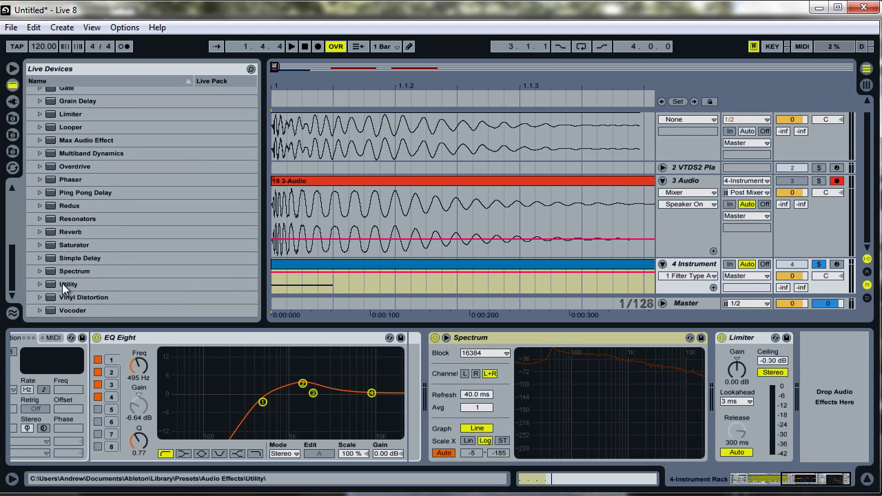
pyautogui.moveTo(49, 253); pyautogui.dragTo(448, 400)
# Turn on the Saturator's Soft Clip, set Drive to 0.91 dB, and A/B it during playback
pyautogui.press('space')
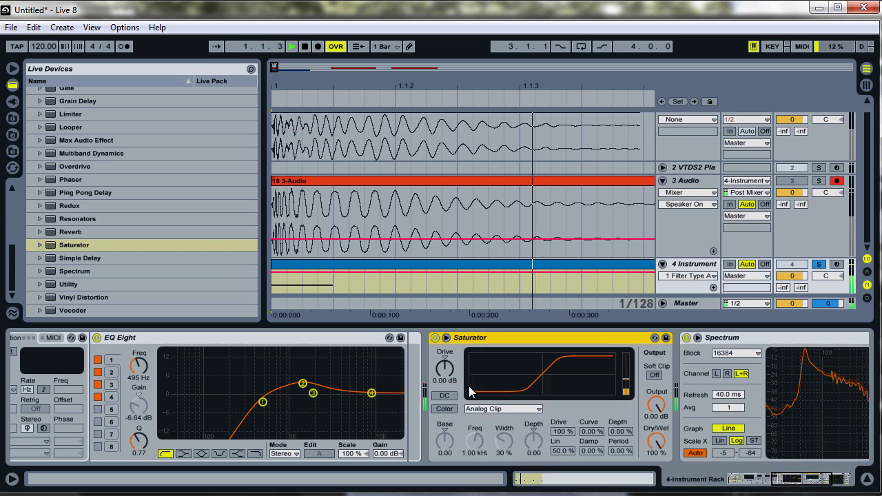
pyautogui.click(654, 375)
pyautogui.moveTo(443, 369); pyautogui.dragTo(442, 371)
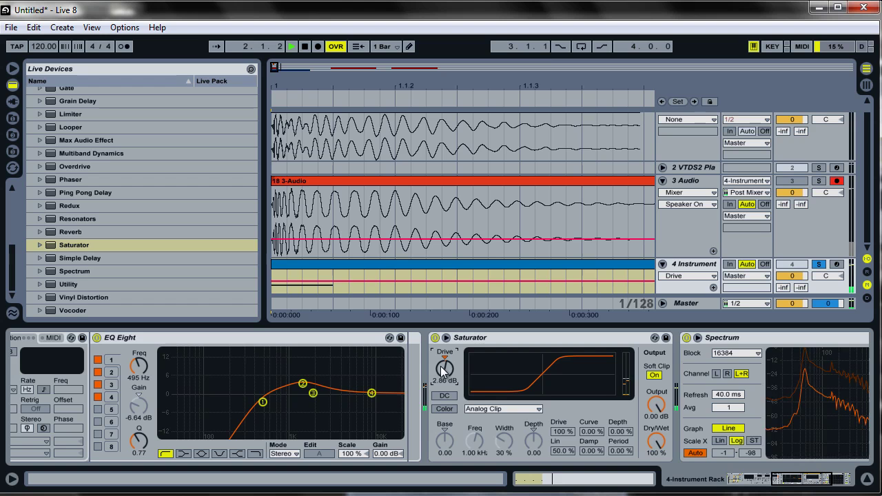
pyautogui.press('space')
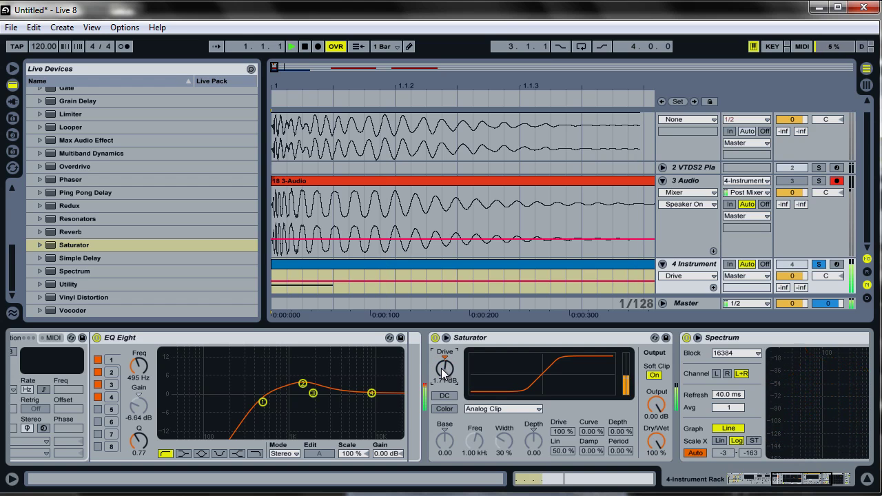
pyautogui.moveTo(440, 368); pyautogui.dragTo(440, 378)
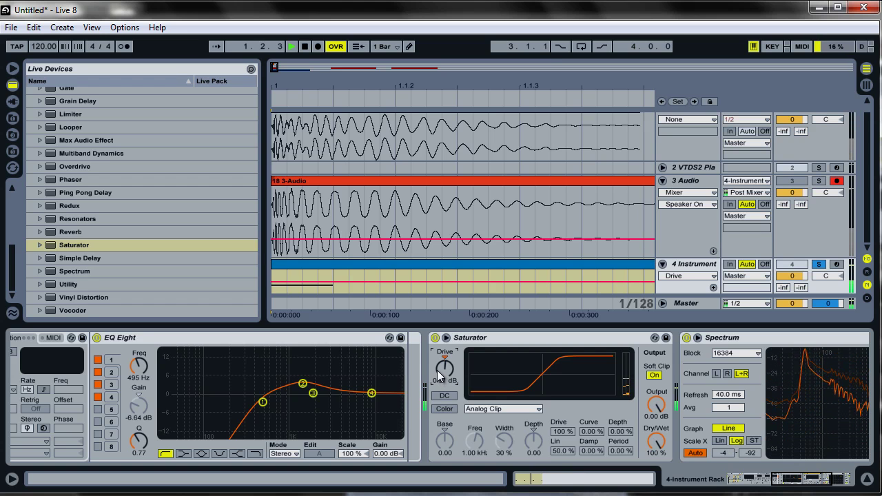
pyautogui.moveTo(440, 378); pyautogui.dragTo(455, 379)
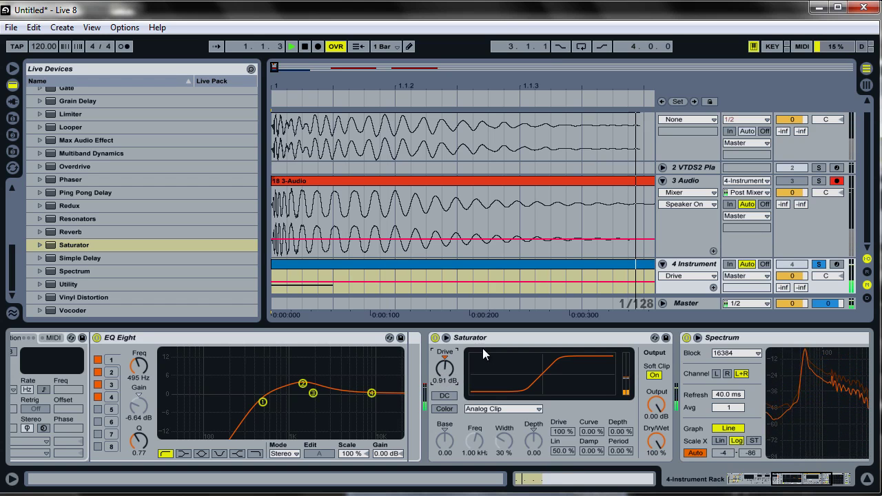
pyautogui.click(435, 338)
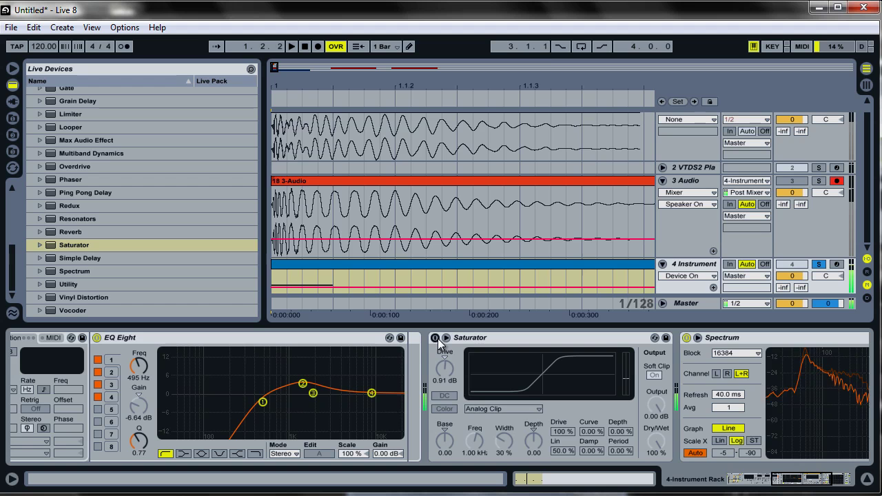
pyautogui.click(436, 338)
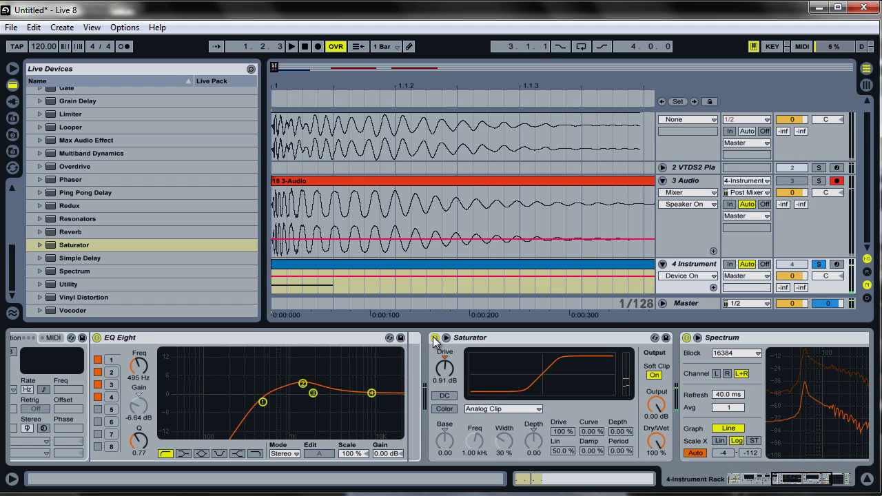
pyautogui.scroll(7, 82, 209)
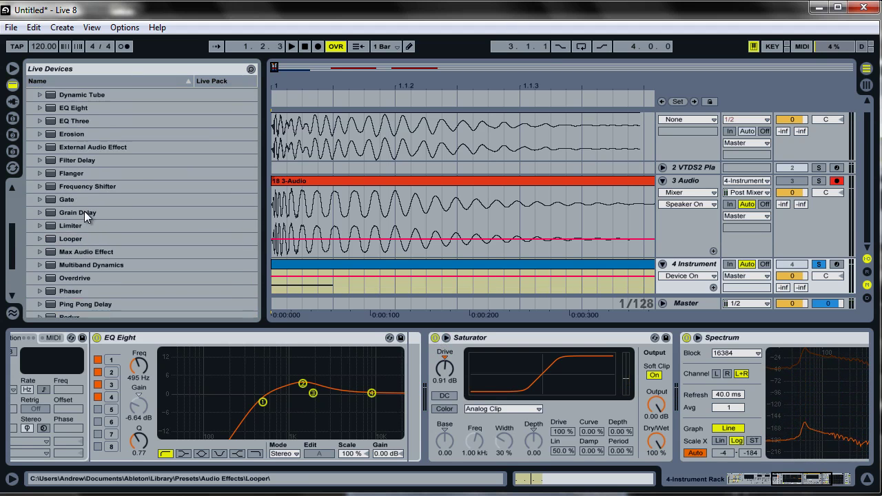
# Add iZotope Alloy from the plug-in devices into the chain before Saturator
pyautogui.click(30, 119)
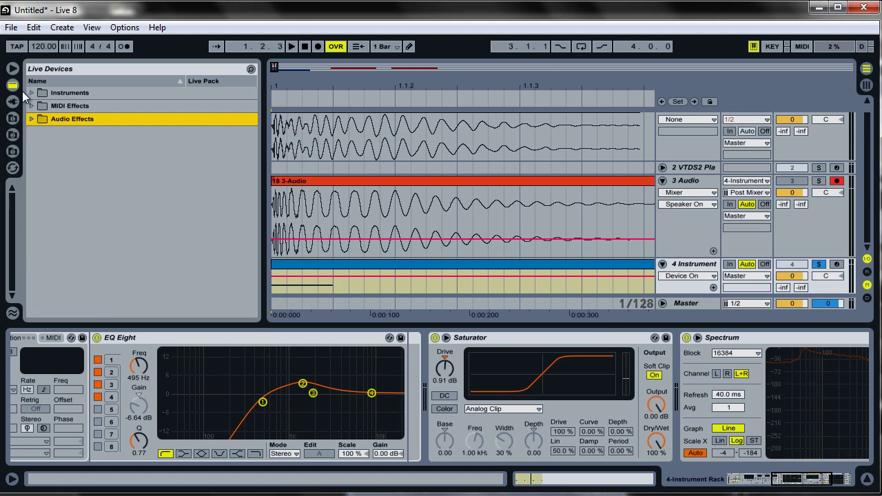
pyautogui.click(481, 339)
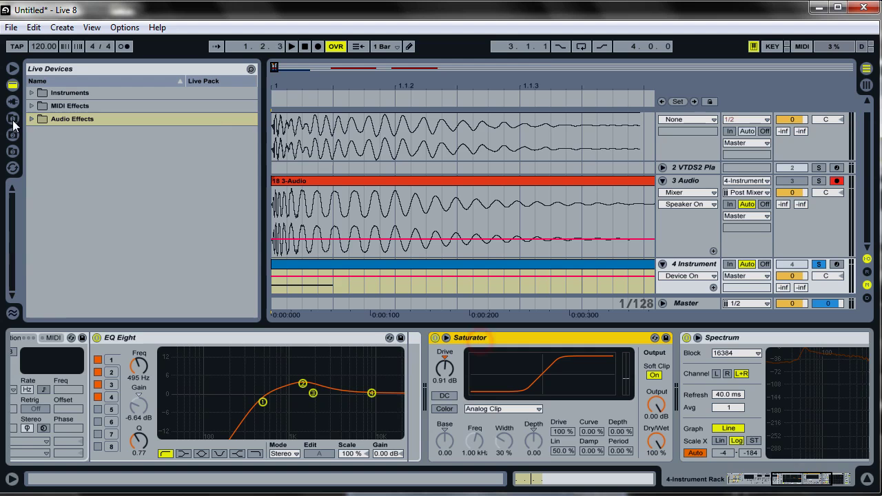
pyautogui.click(14, 102)
pyautogui.scroll(3, 87, 163)
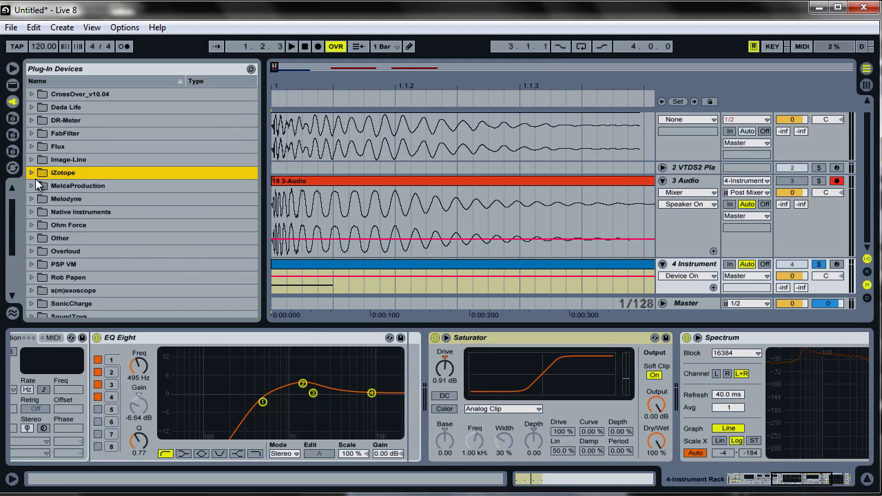
pyautogui.click(31, 172)
pyautogui.moveTo(63, 200); pyautogui.dragTo(441, 417)
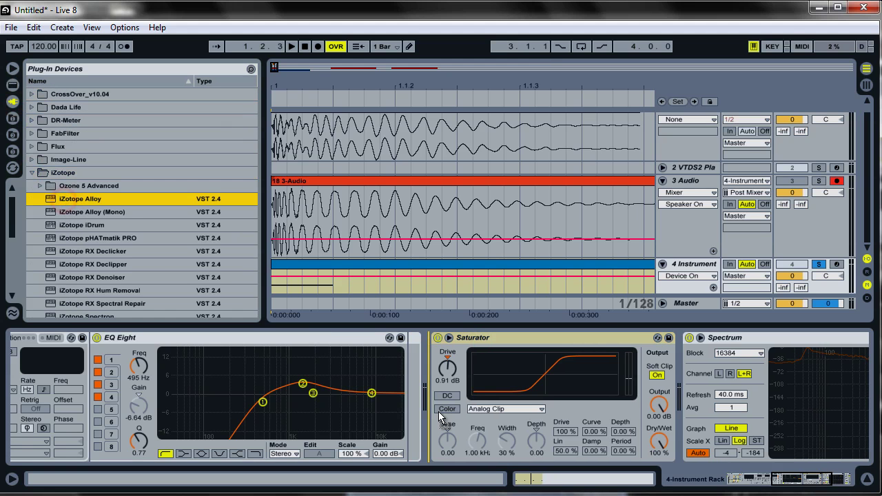
pyautogui.moveTo(549, 378); pyautogui.dragTo(551, 377)
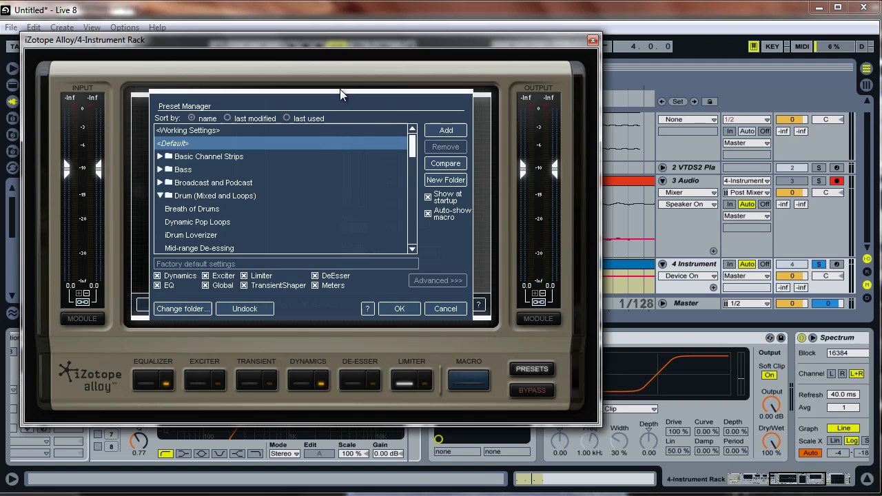
# Load Alloy's Drums (Individual) > Thick Kick preset
pyautogui.moveTo(362, 41); pyautogui.dragTo(610, 80)
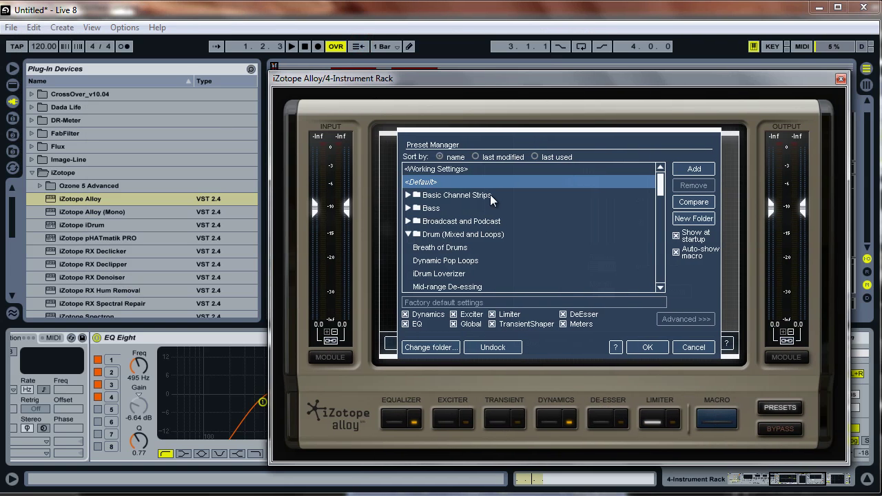
pyautogui.click(445, 274)
pyautogui.scroll(-2, 451, 248)
pyautogui.scroll(2, 420, 220)
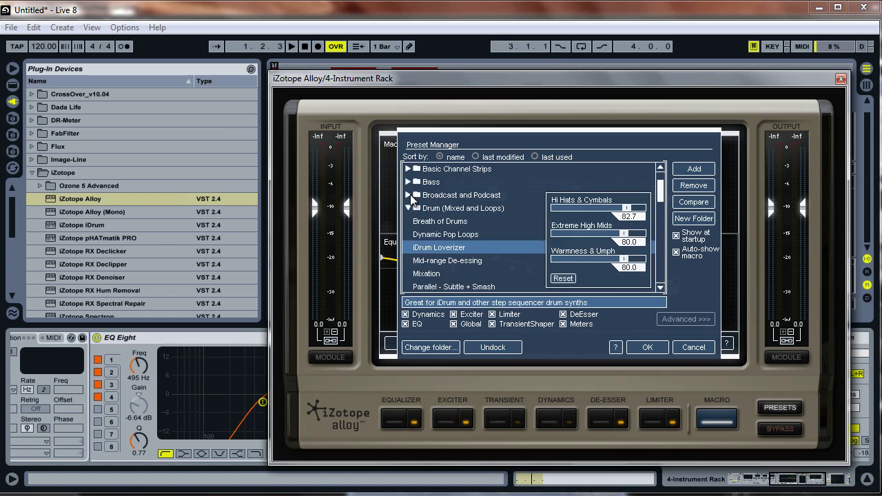
pyautogui.click(410, 195)
pyautogui.click(409, 197)
pyautogui.click(408, 208)
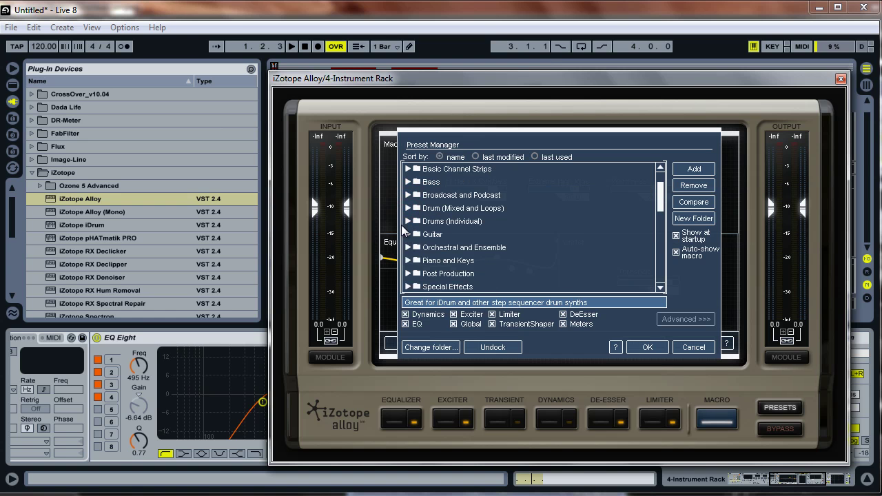
pyautogui.click(408, 221)
pyautogui.scroll(-4, 434, 238)
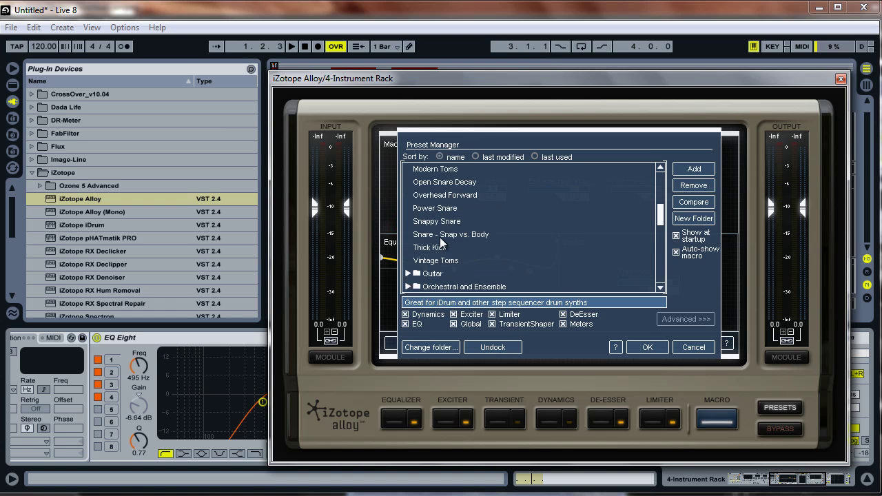
pyautogui.click(439, 247)
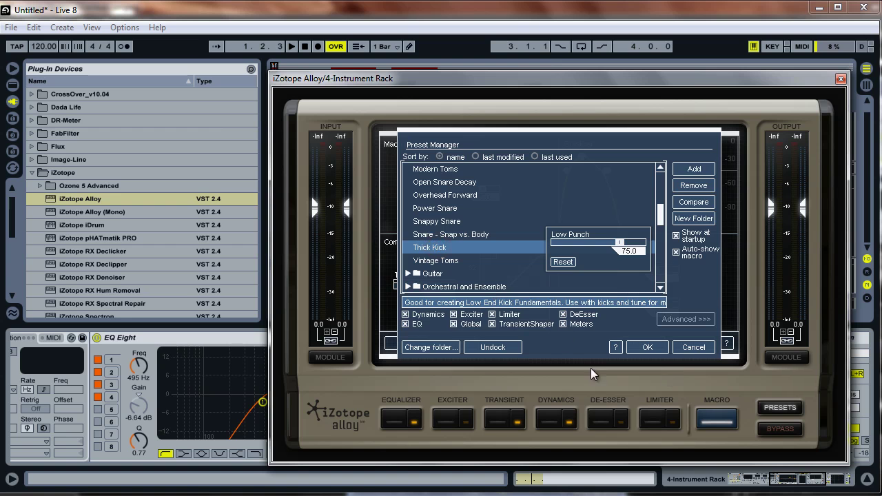
pyautogui.click(657, 352)
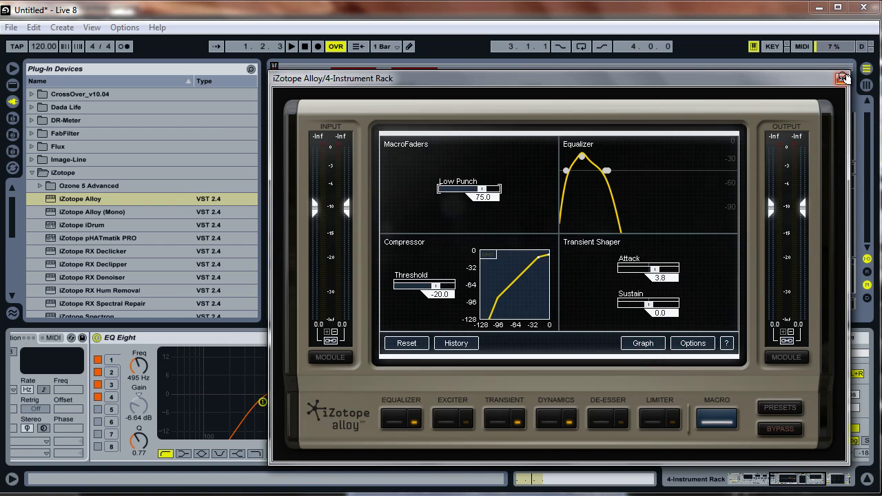
# Audition the kick through Alloy's Thick Kick preset
pyautogui.moveTo(818, 69); pyautogui.dragTo(689, 428)
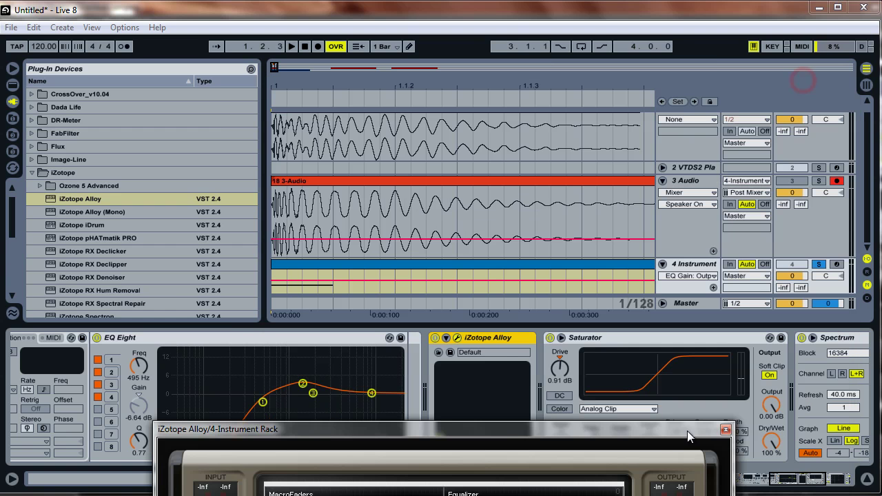
pyautogui.click(544, 340)
pyautogui.press('space')
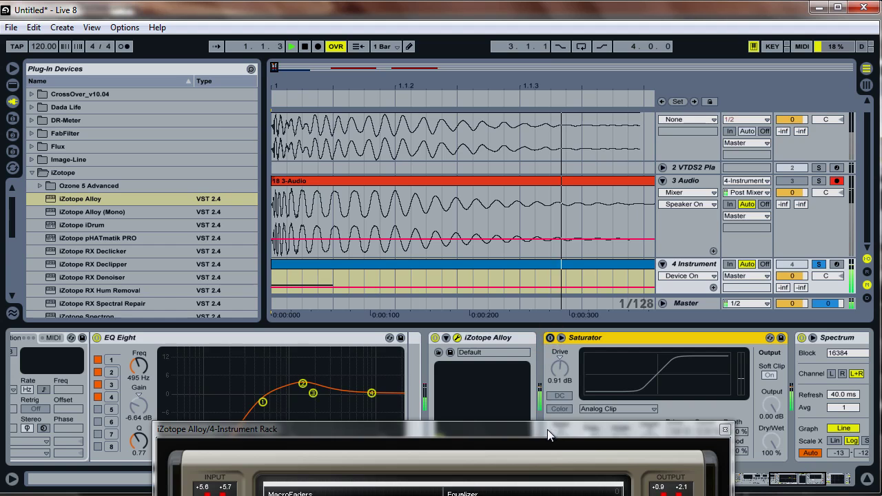
pyautogui.moveTo(547, 429); pyautogui.dragTo(650, 76)
pyautogui.press('space')
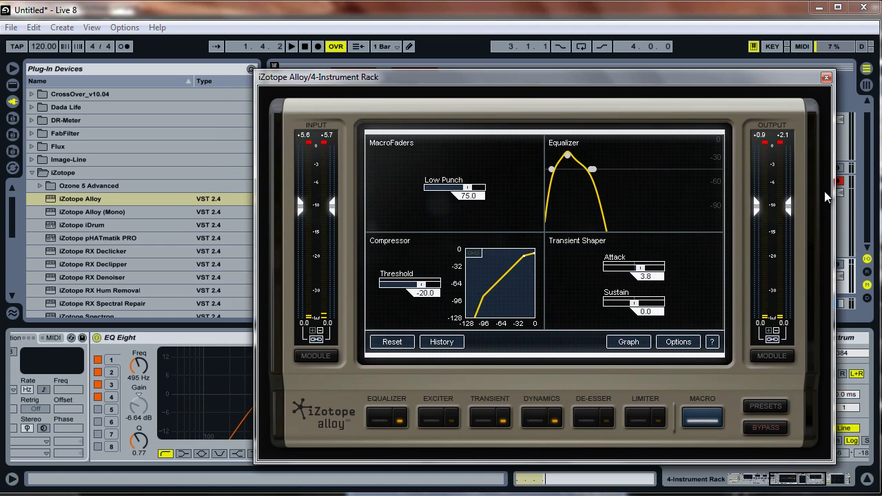
# In Alloy's Preset Manager, select the <Default> preset at the top of the list
pyautogui.click(750, 402)
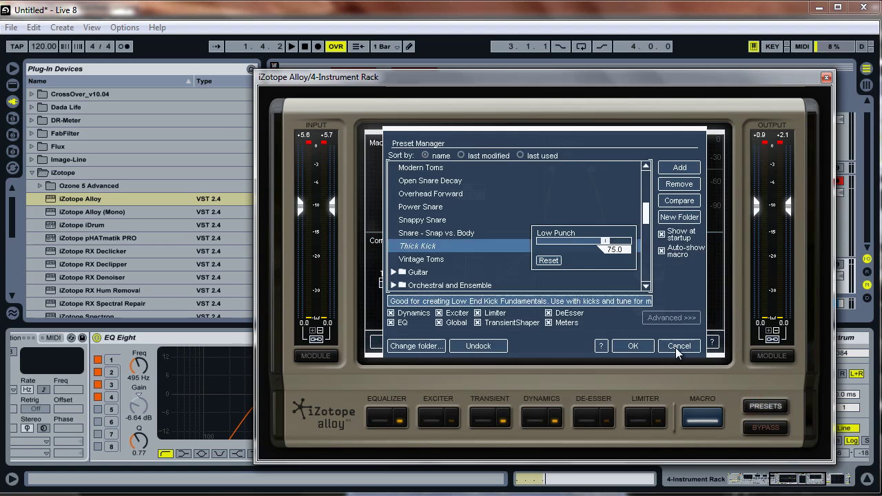
pyautogui.click(675, 347)
pyautogui.click(763, 409)
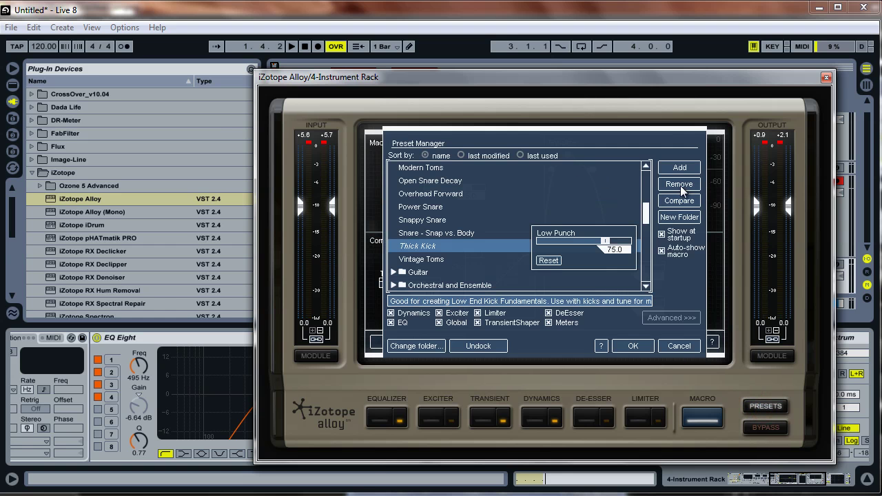
pyautogui.scroll(8, 510, 221)
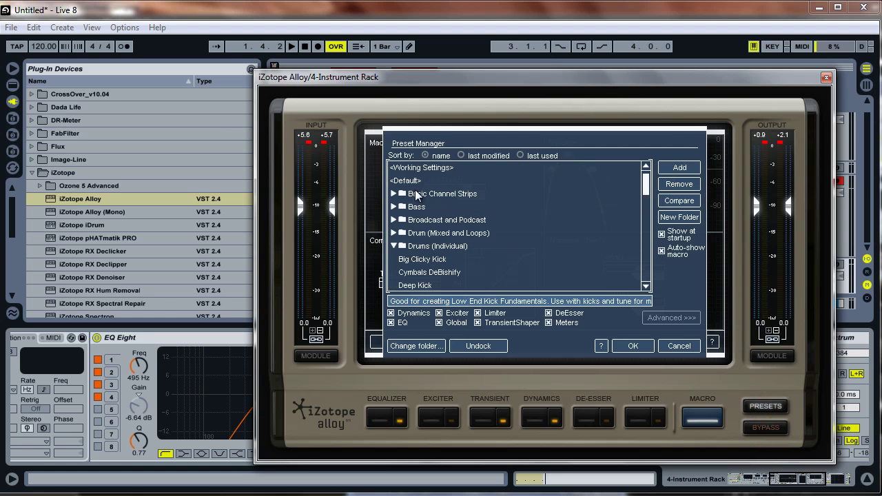
pyautogui.click(416, 180)
# Confirm the Default preset, switch off Alloy's Equalizer, and set the Exciter to Bright
pyautogui.click(632, 346)
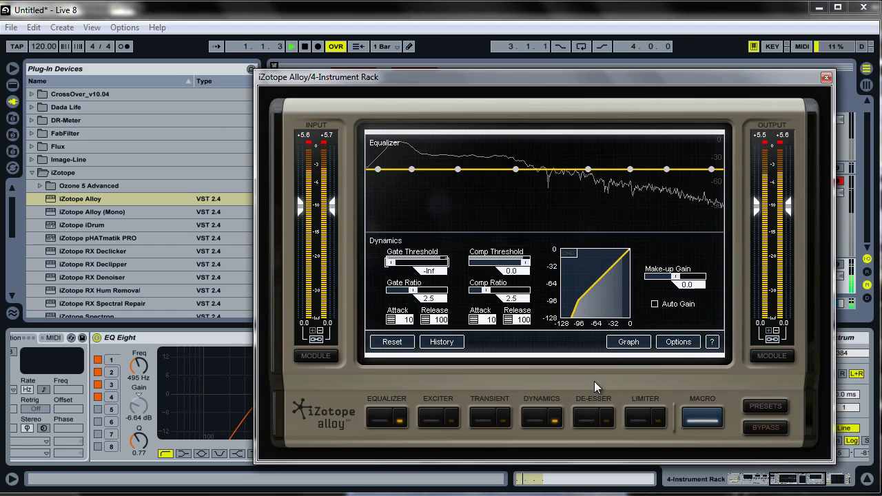
pyautogui.press('space')
pyautogui.click(398, 418)
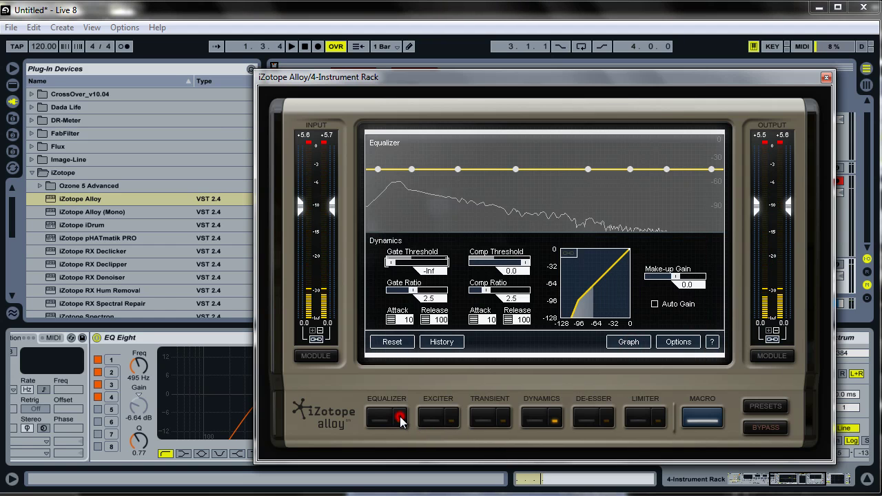
pyautogui.click(433, 420)
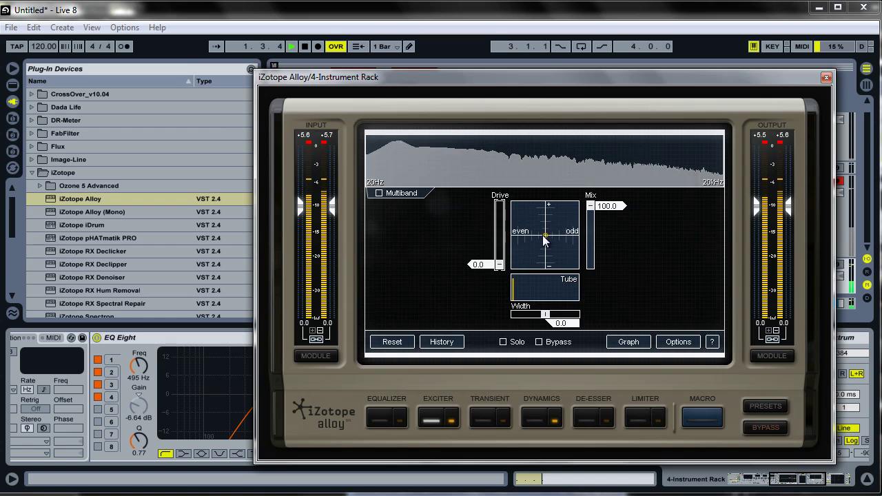
pyautogui.moveTo(545, 235); pyautogui.dragTo(532, 222)
pyautogui.press('space')
# Lower Alloy's Limiter threshold to about -1.9 while auditioning
pyautogui.click(645, 418)
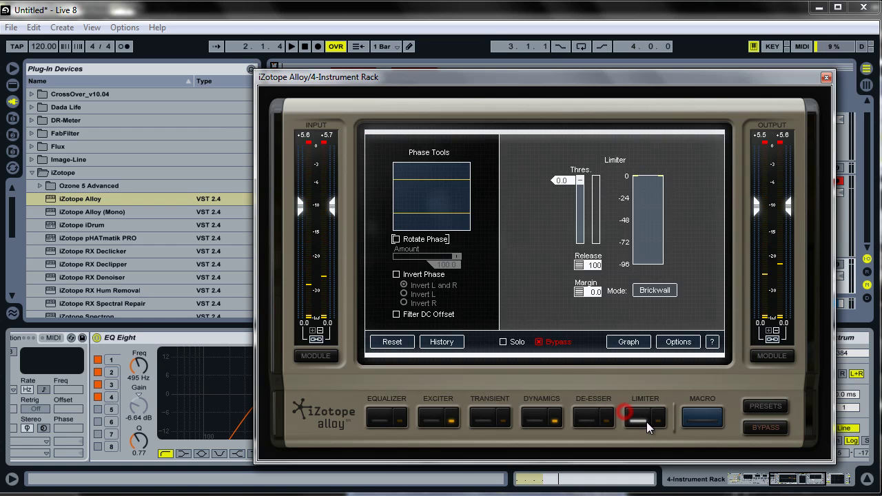
pyautogui.press('space')
pyautogui.moveTo(580, 180); pyautogui.dragTo(581, 190)
pyautogui.press('space')
pyautogui.press('space')
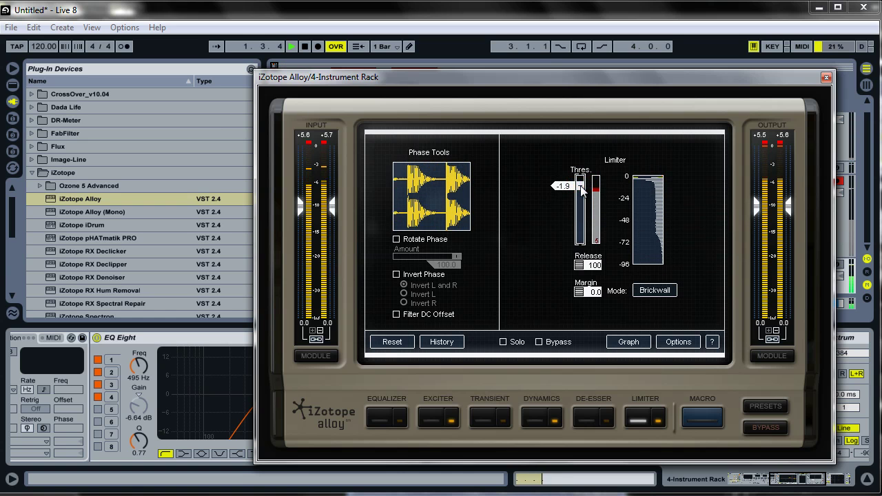
pyautogui.press('space')
# Check the De-esser, Transient and Dynamics modules, then return to the Exciter
pyautogui.click(586, 408)
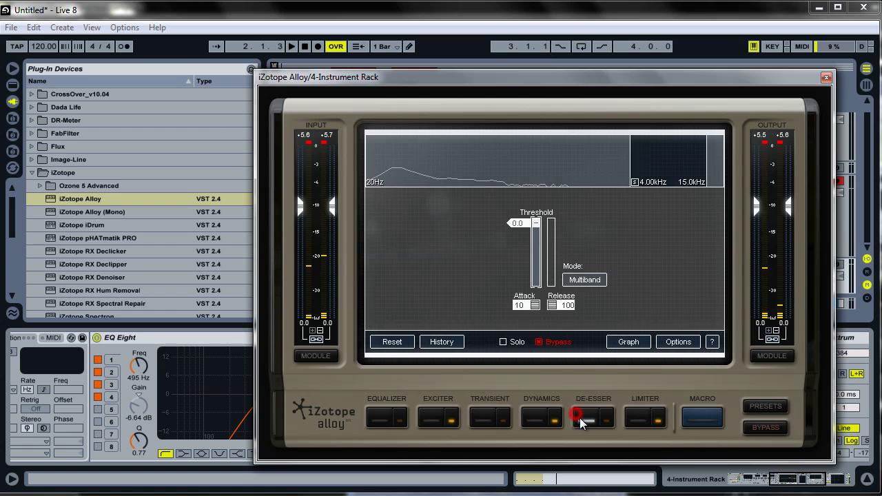
pyautogui.click(479, 417)
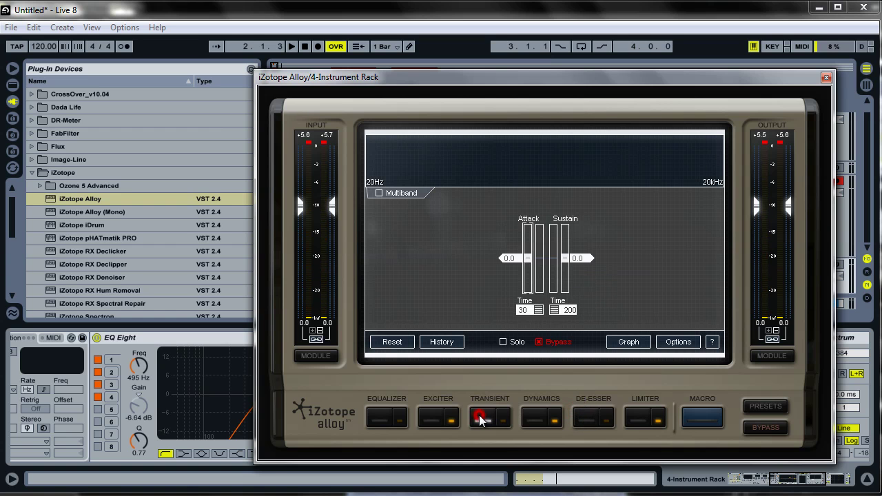
pyautogui.click(526, 419)
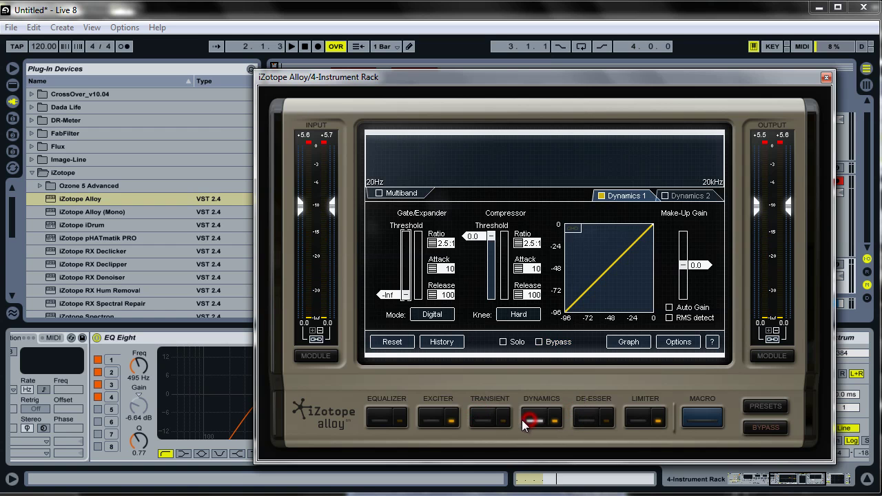
pyautogui.click(442, 420)
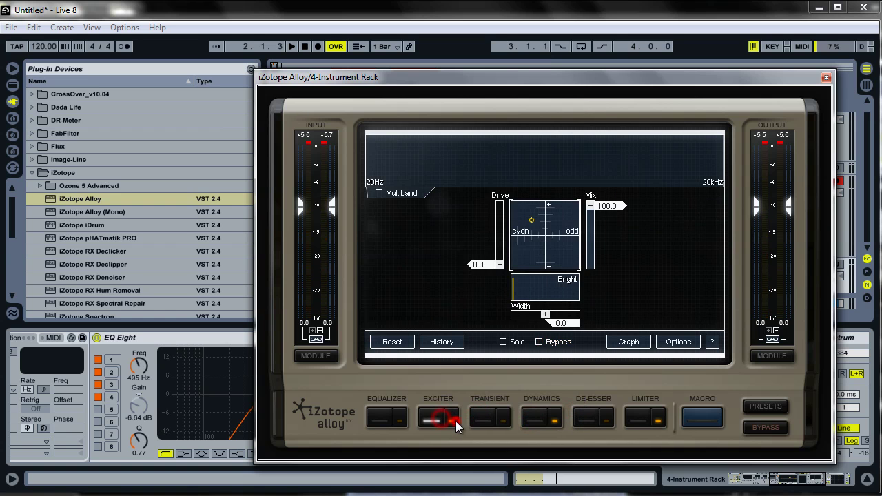
# Make the Exciter multiband and give band 1 Drive 14.0 with a Warm character
pyautogui.click(379, 193)
pyautogui.moveTo(397, 233)
pyautogui.mouseDown()
pyautogui.moveTo(393, 207)
pyautogui.moveTo(396, 227)
pyautogui.mouseUp()
pyautogui.press('space')
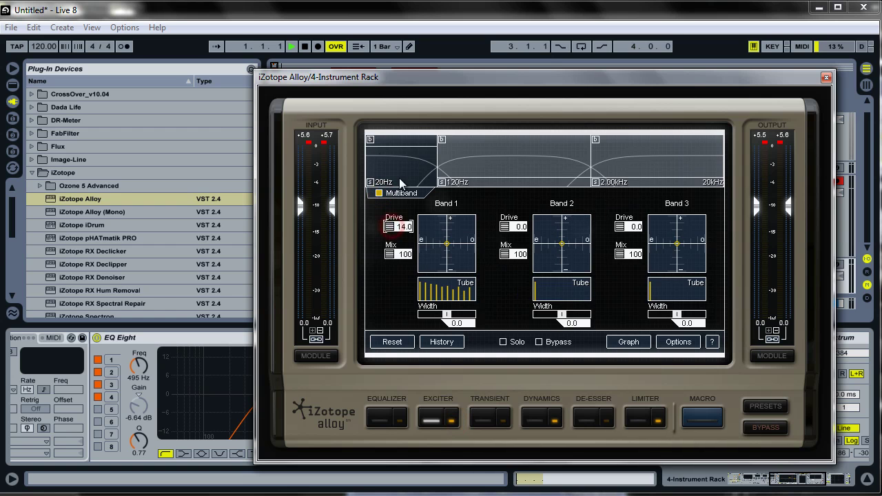
pyautogui.moveTo(448, 249); pyautogui.dragTo(400, 336)
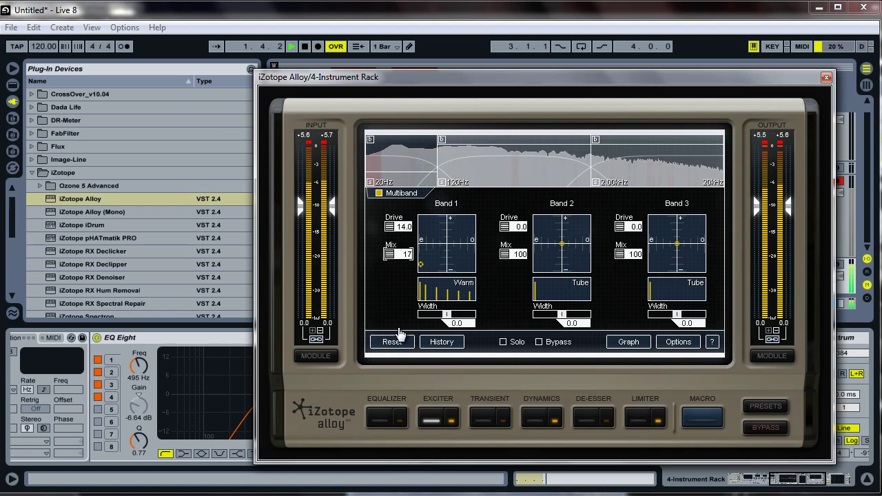
# Set the band 1/2 crossover to 149Hz and band 2 Drive to 5.0
pyautogui.moveTo(437, 169); pyautogui.dragTo(443, 169)
pyautogui.press('space')
pyautogui.moveTo(515, 226); pyautogui.dragTo(506, 203)
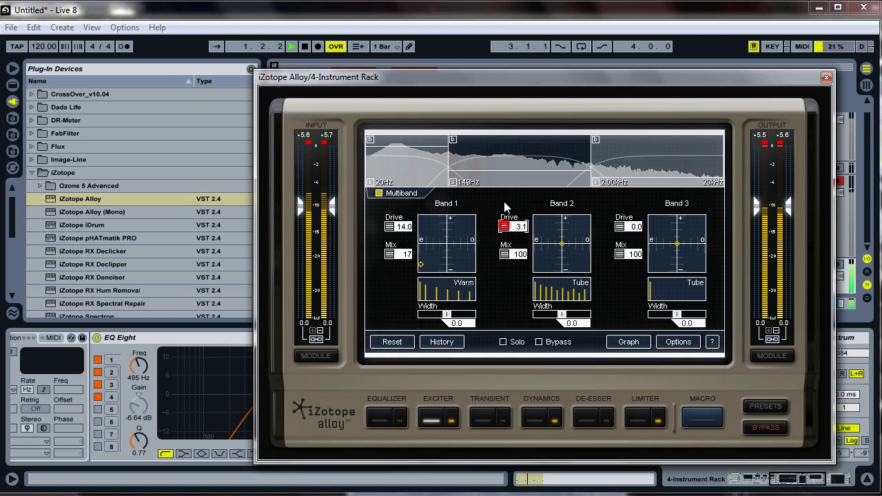
pyautogui.moveTo(559, 240)
pyautogui.mouseDown()
pyautogui.moveTo(565, 250)
pyautogui.moveTo(575, 226)
pyautogui.moveTo(569, 235)
pyautogui.mouseUp()
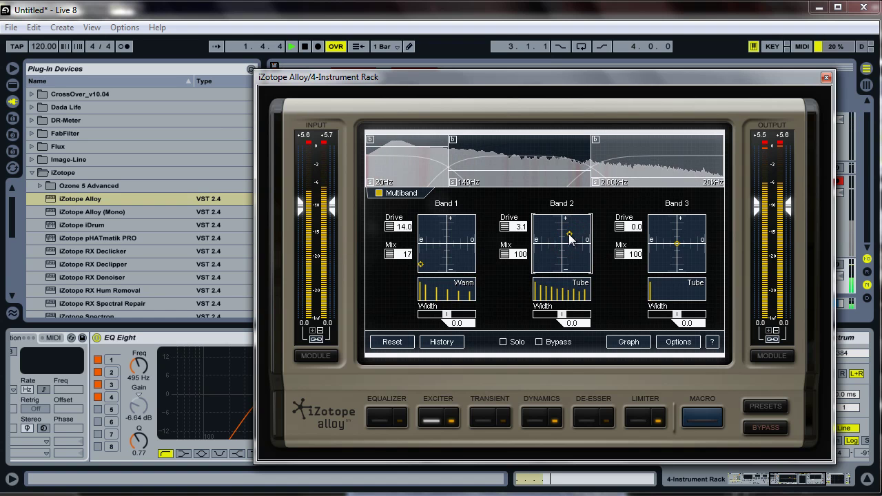
pyautogui.moveTo(513, 226); pyautogui.dragTo(507, 204)
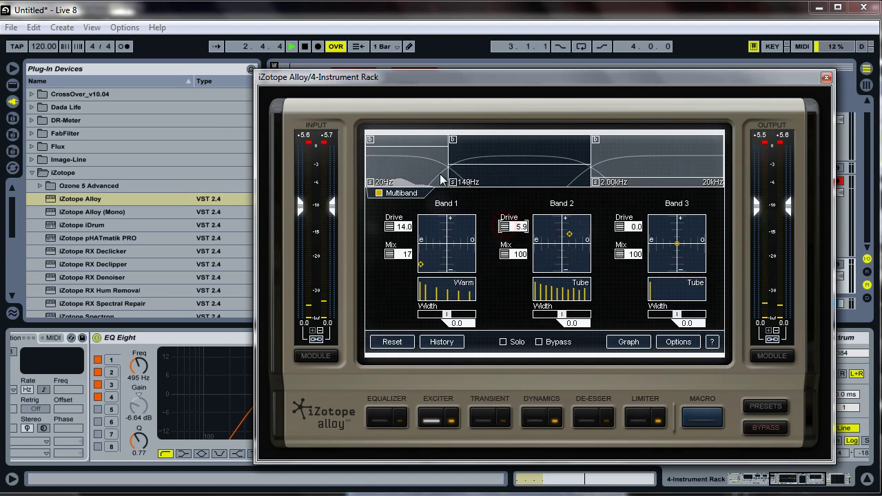
pyautogui.press('space')
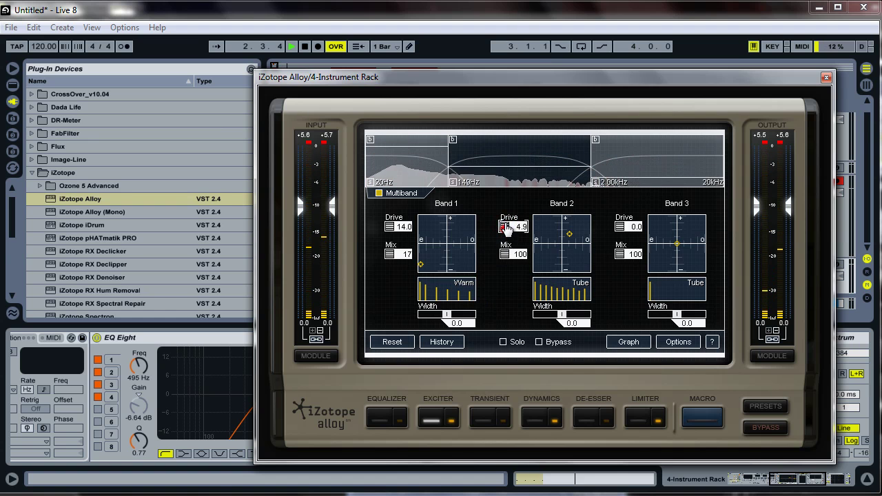
pyautogui.moveTo(508, 228); pyautogui.dragTo(501, 286)
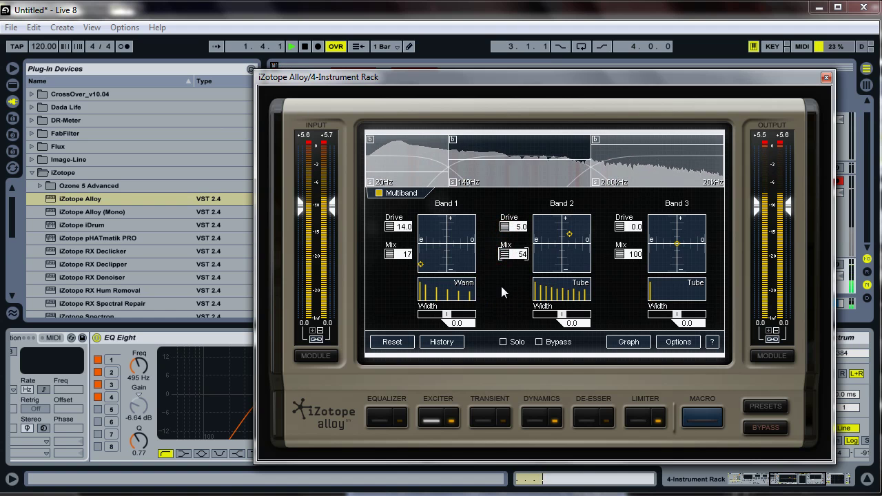
# Close Alloy, compare it on and off during playback, leave it off, and show Live Devices
pyautogui.click(826, 78)
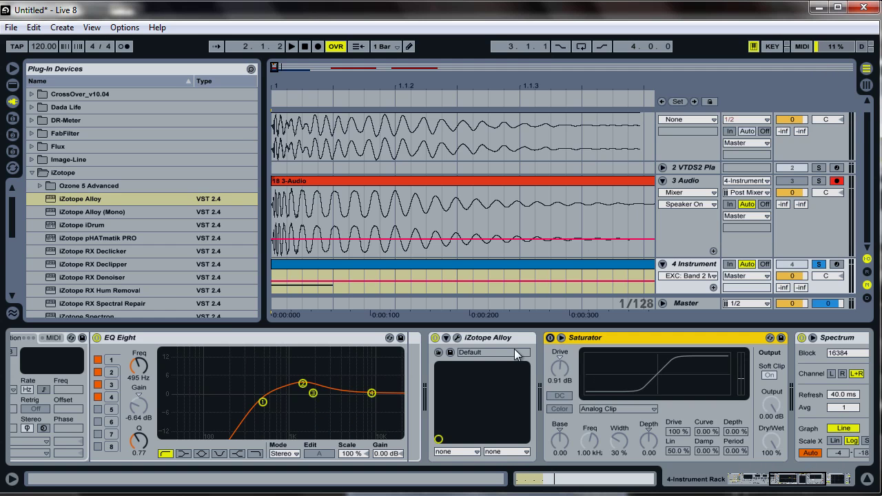
pyautogui.click(435, 338)
pyautogui.press('space')
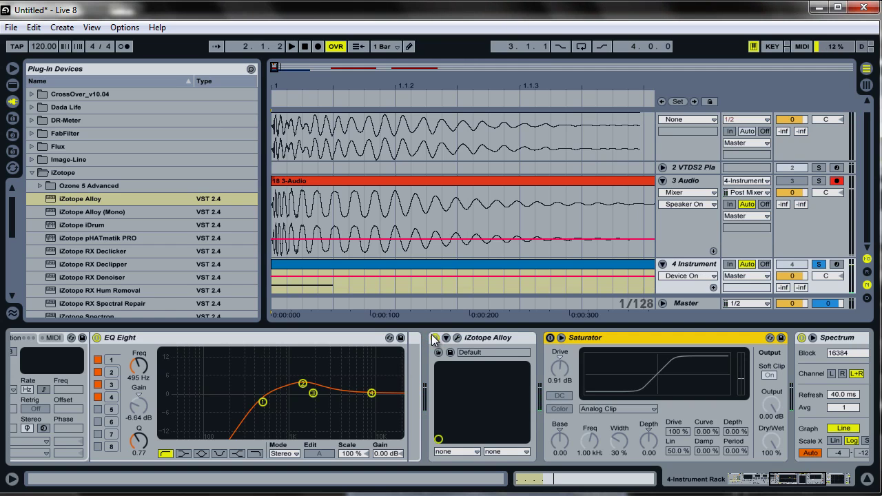
pyautogui.click(435, 338)
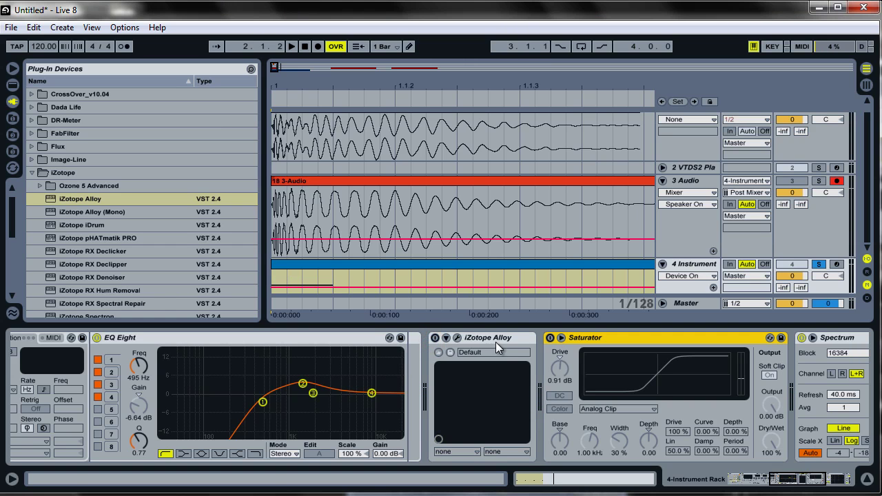
pyautogui.click(31, 173)
pyautogui.click(12, 85)
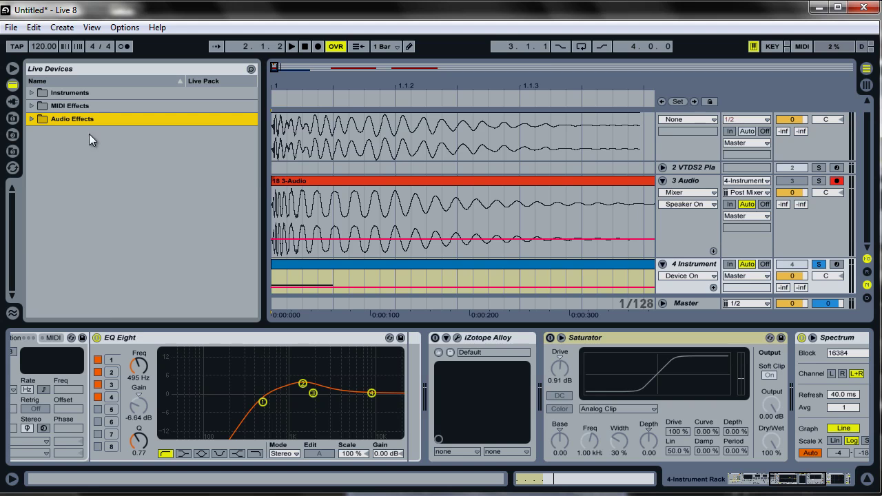
# Add a second EQ Eight after iZotope Alloy and make its band 1 a high shelf
pyautogui.click(31, 120)
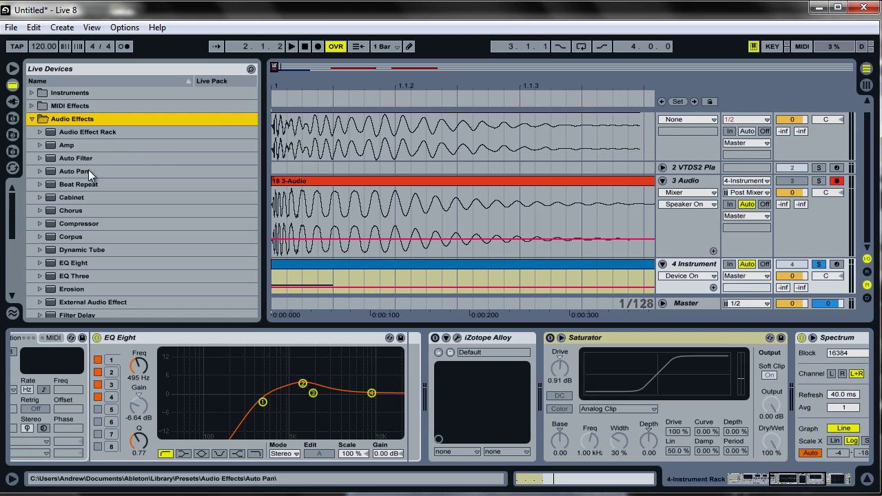
pyautogui.scroll(-4, 88, 169)
pyautogui.scroll(1, 74, 150)
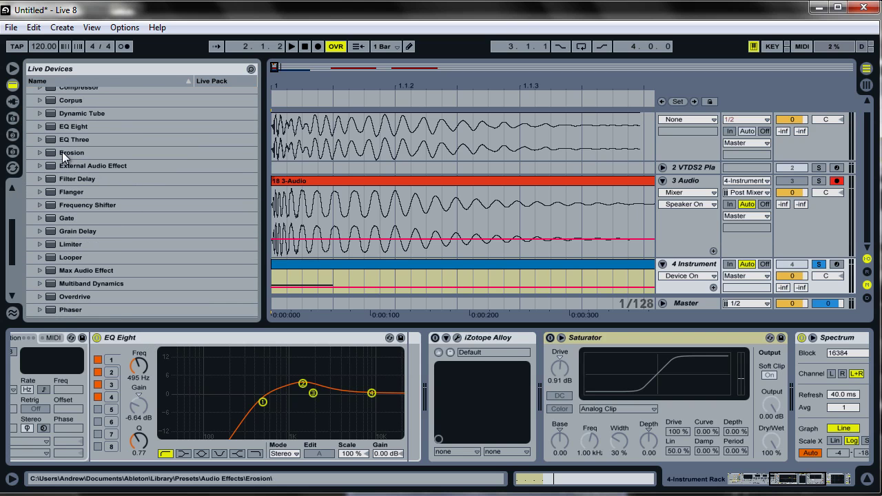
pyautogui.click(48, 129)
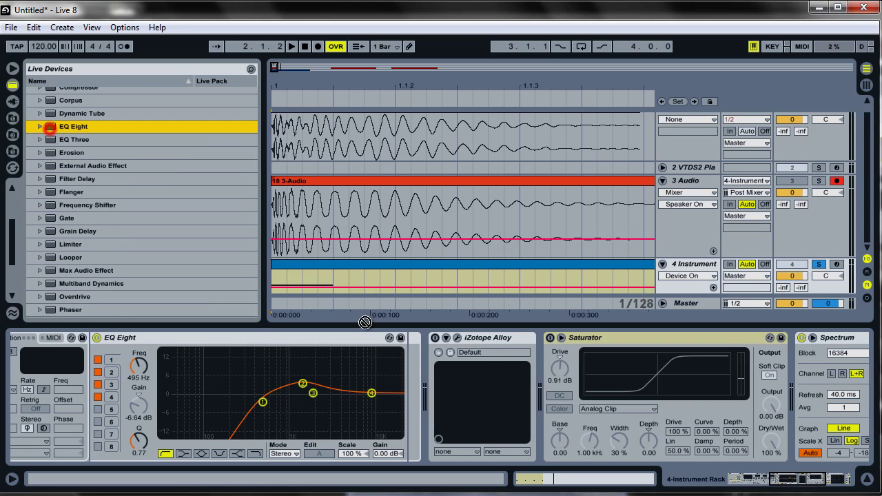
pyautogui.moveTo(513, 372); pyautogui.dragTo(575, 382)
pyautogui.moveTo(654, 392); pyautogui.dragTo(695, 441)
pyautogui.click(684, 450)
# Make band 3 a high cut, audition it, then disable and delete the extra EQ Eight
pyautogui.press('space')
pyautogui.click(765, 392)
pyautogui.click(708, 453)
pyautogui.press('space')
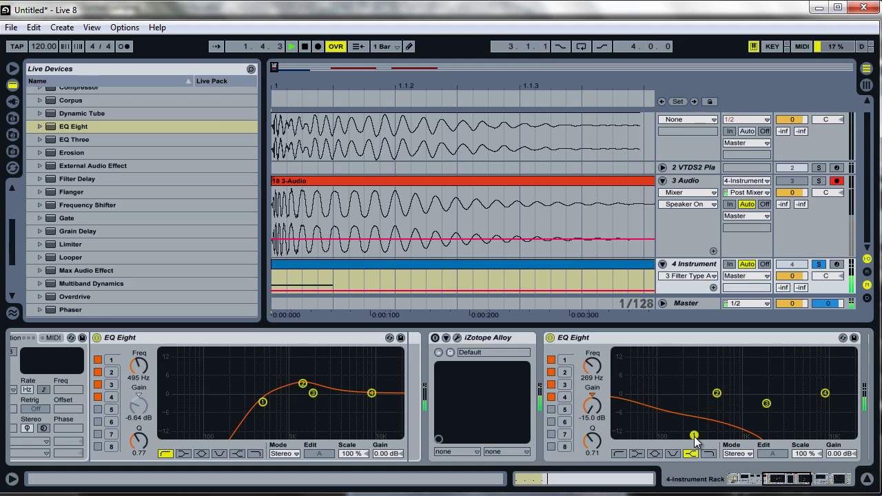
pyautogui.click(549, 337)
pyautogui.click(636, 338)
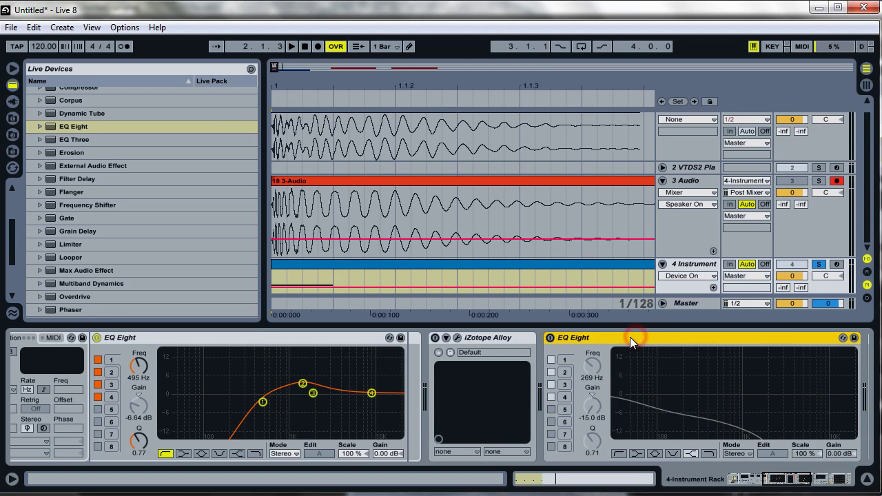
pyautogui.press('Delete')
# Switch iZotope Alloy back on and audition the kick
pyautogui.click(776, 480)
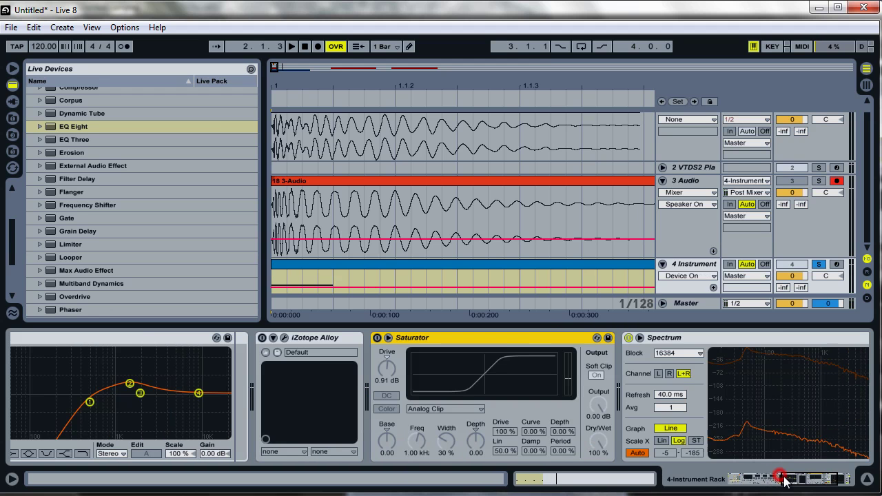
pyautogui.click(264, 339)
pyautogui.press('space')
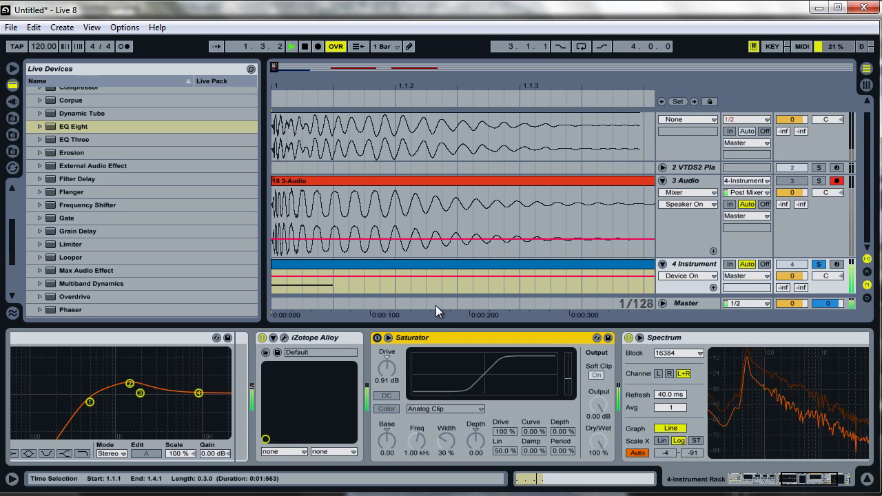
pyautogui.press('space')
# Record the kick onto 3 Audio with Arrangement Record, then zoom in on the recording's start
pyautogui.click(315, 47)
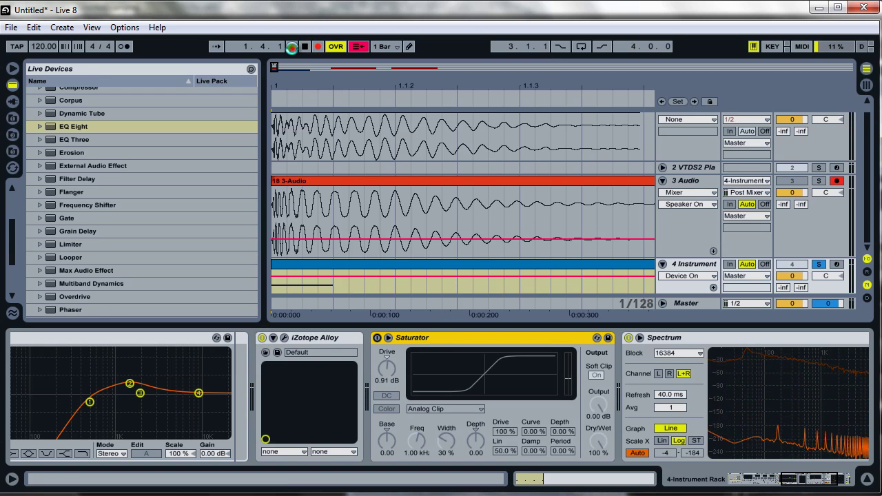
pyautogui.click(291, 47)
pyautogui.press('space')
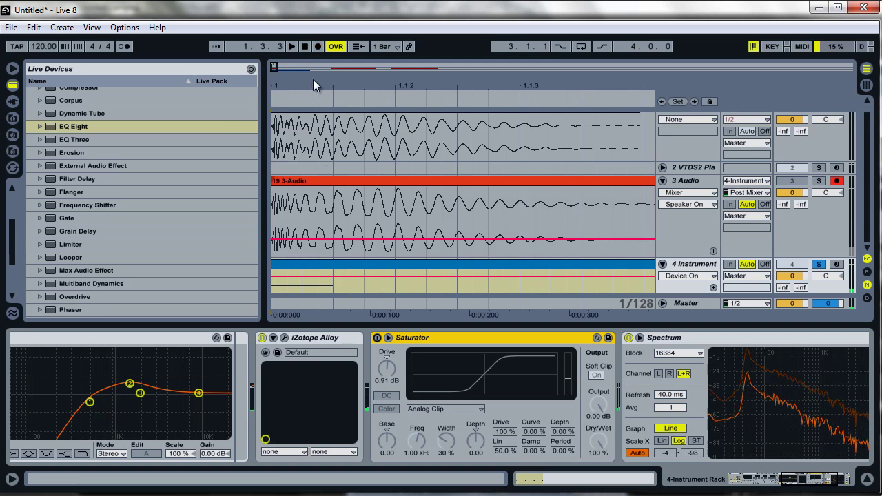
pyautogui.moveTo(276, 69); pyautogui.dragTo(361, 131)
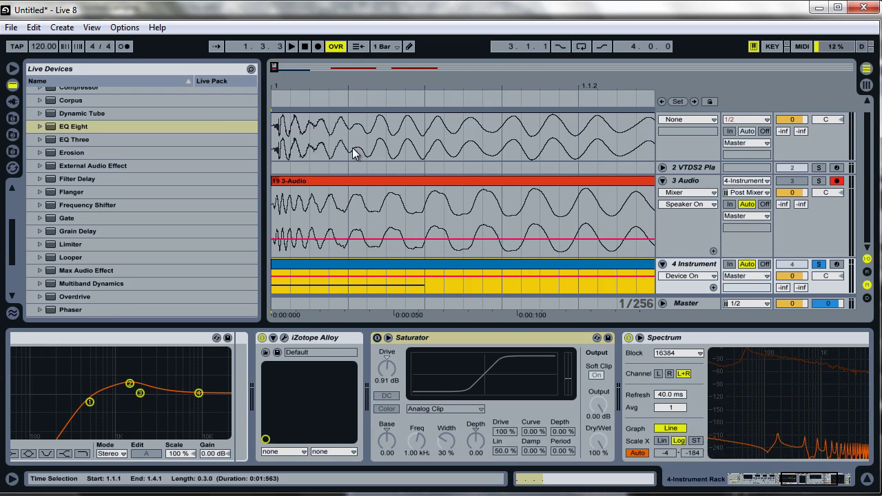
pyautogui.moveTo(273, 64)
pyautogui.mouseDown()
pyautogui.moveTo(285, 71)
pyautogui.moveTo(277, 69)
pyautogui.mouseUp()
# Show the Master devices, zoom to bars 1–2, and delete track 3's recorded clips
pyautogui.scroll(1, 414, 218)
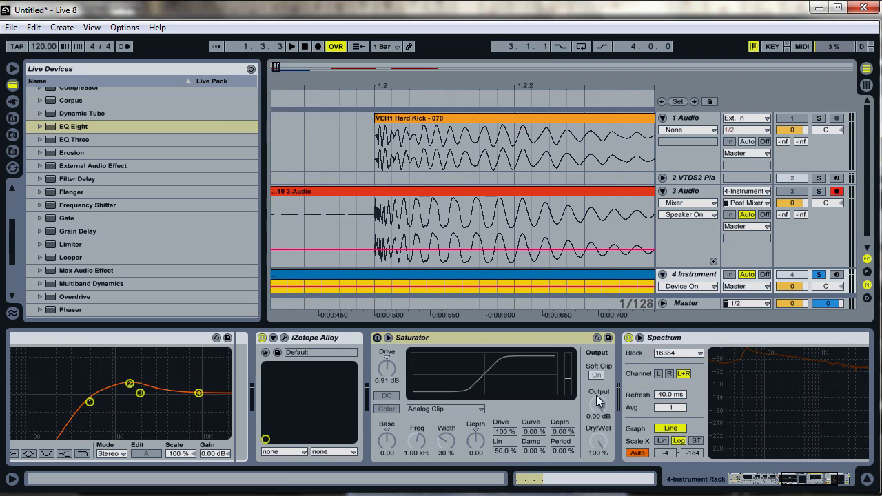
pyautogui.click(684, 303)
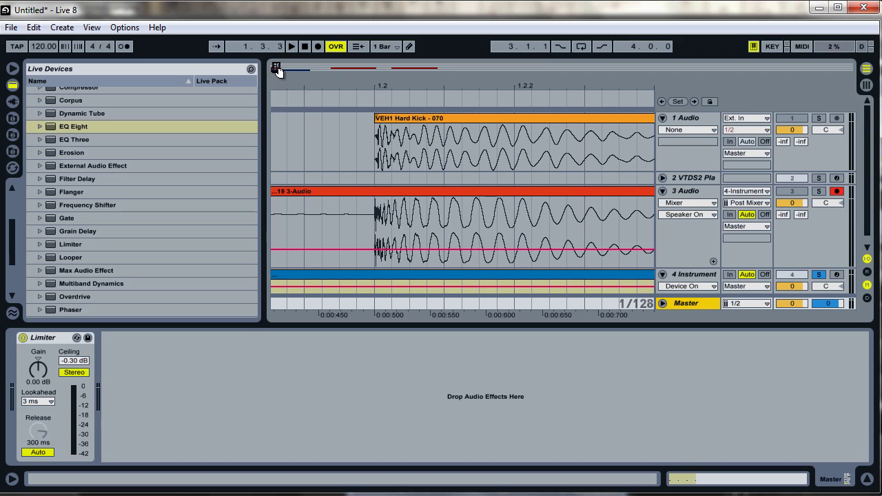
pyautogui.moveTo(276, 71); pyautogui.dragTo(367, 153)
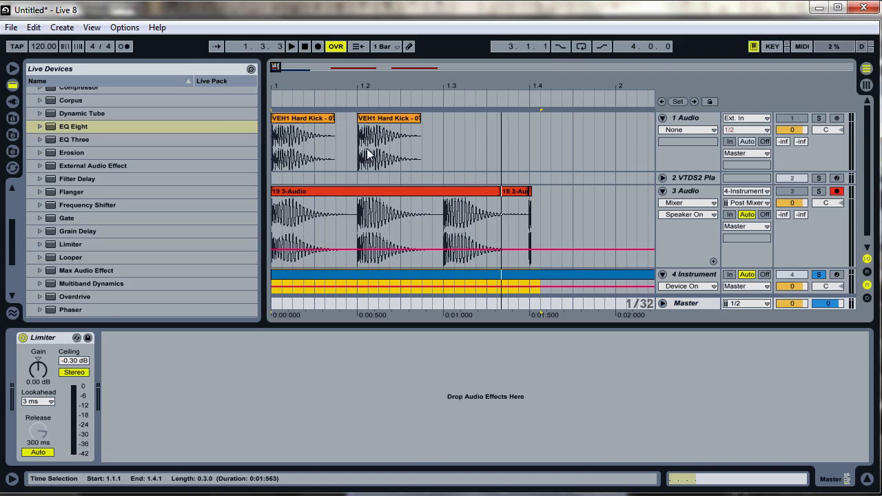
pyautogui.keyDown('shift'); pyautogui.click(604, 195); pyautogui.keyUp('shift')
pyautogui.press('Delete')
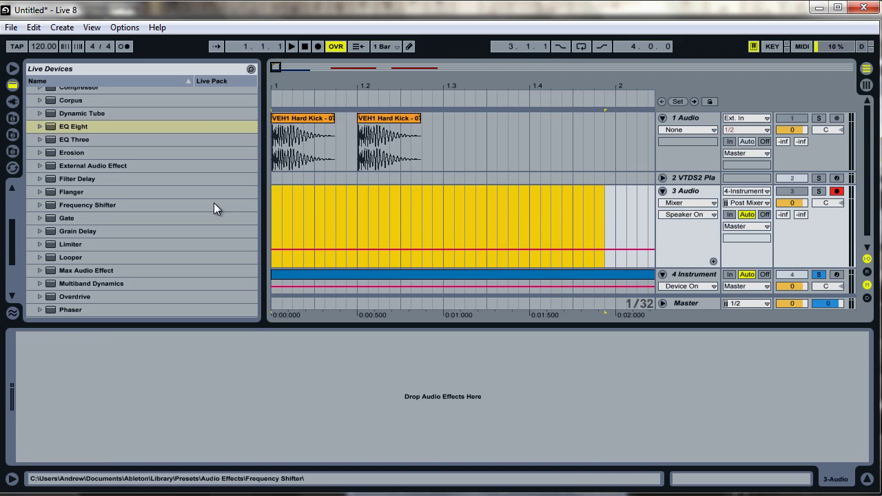
# Delete, then restore, track 1's two Hard Kick clips and select the 4 Instrument track
pyautogui.moveTo(448, 122); pyautogui.dragTo(239, 135)
pyautogui.press('Delete')
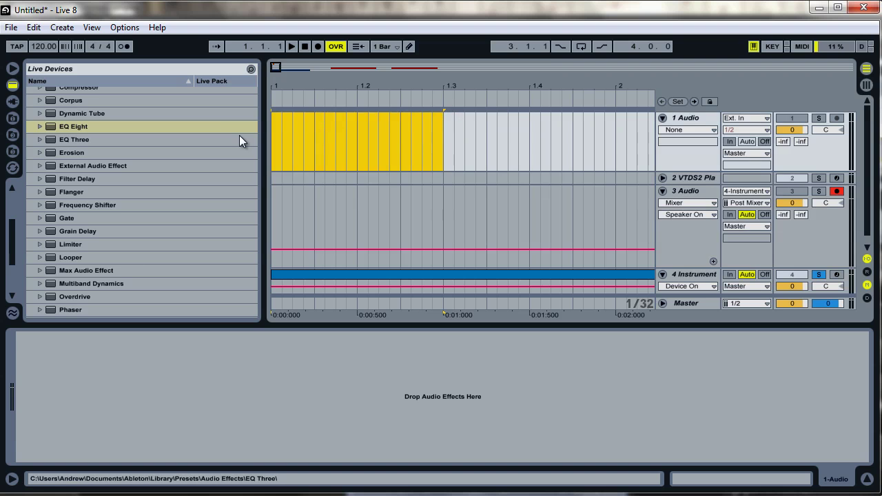
pyautogui.click(384, 214)
pyautogui.hotkey('ctrl', 'z')
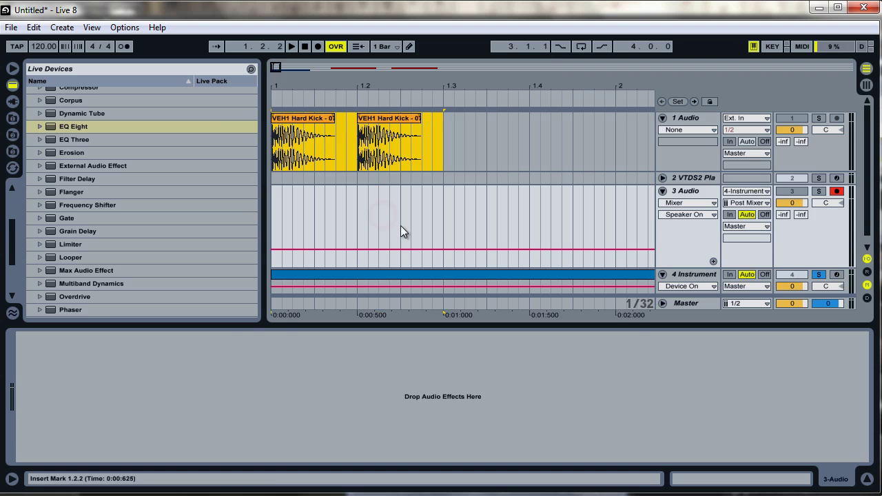
pyautogui.click(379, 274)
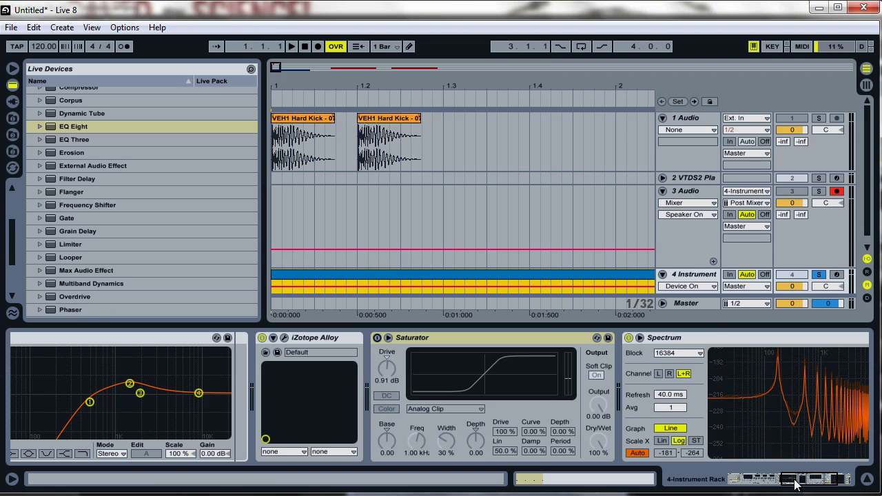
# Transpose the clip's four kick notes from G2 up to B2 while auditioning playback
pyautogui.doubleClick(310, 275)
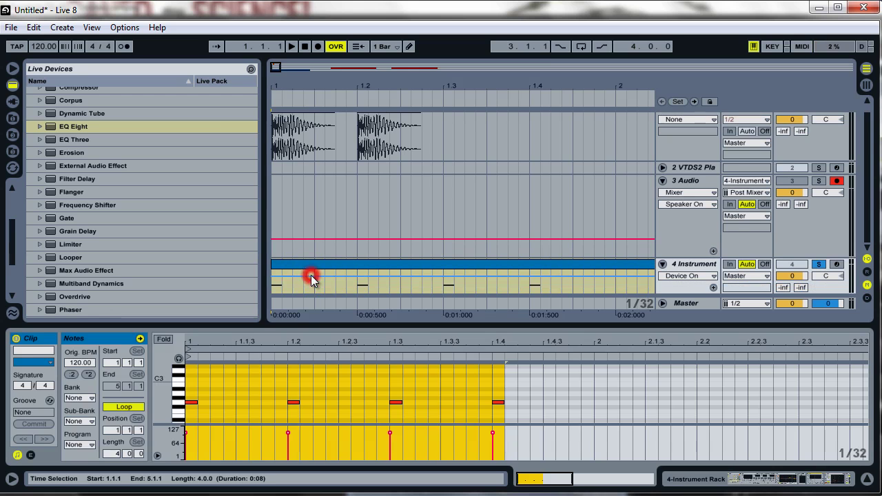
pyautogui.moveTo(510, 392); pyautogui.dragTo(191, 409)
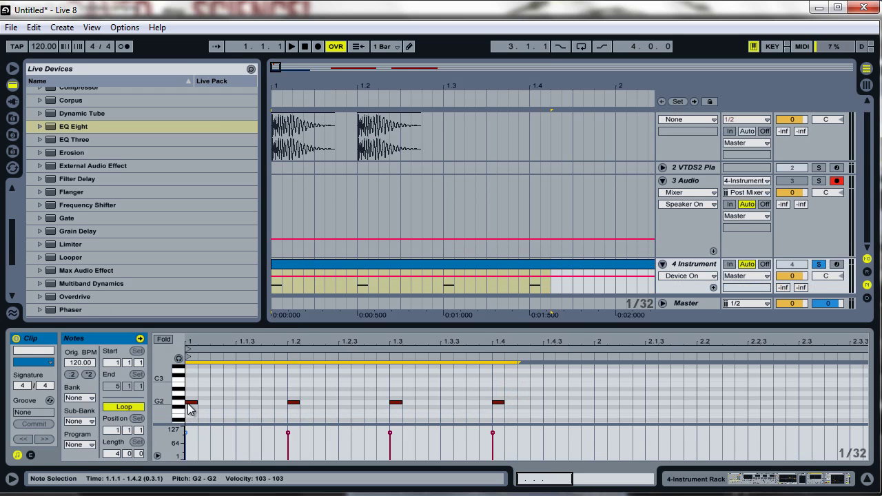
pyautogui.press('Down')
pyautogui.press('Down')
pyautogui.press('space')
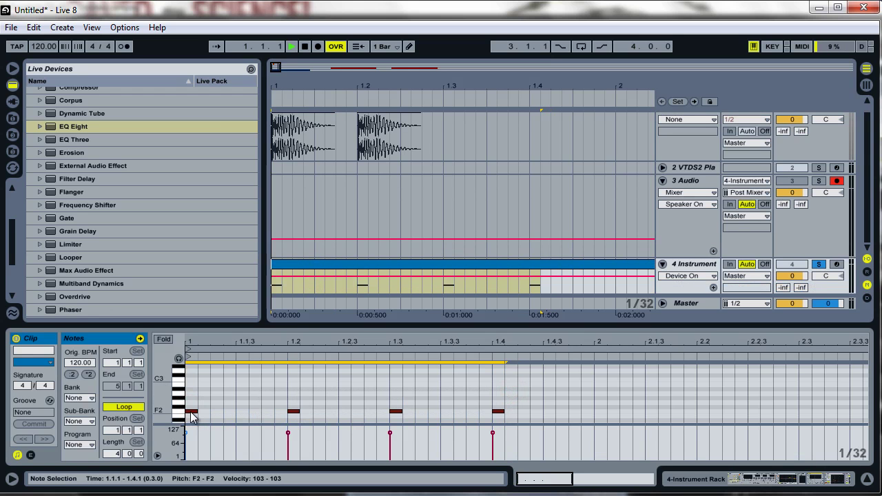
pyautogui.moveTo(191, 413); pyautogui.dragTo(193, 391)
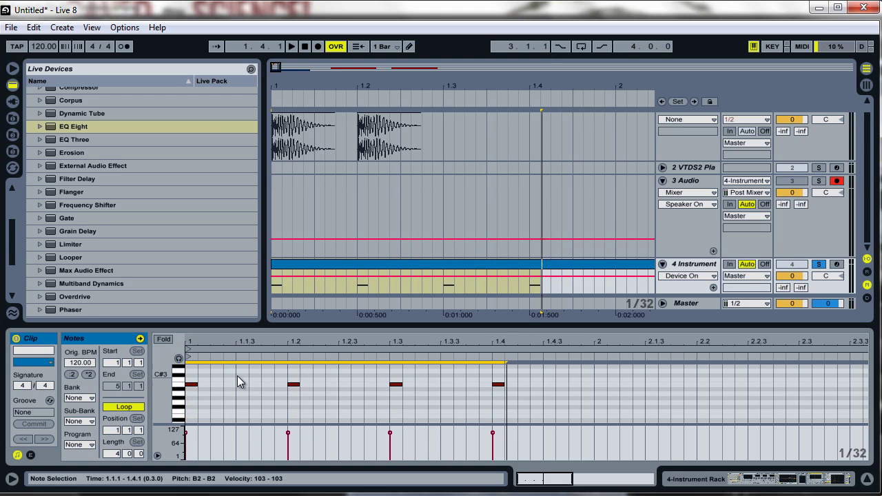
pyautogui.click(681, 183)
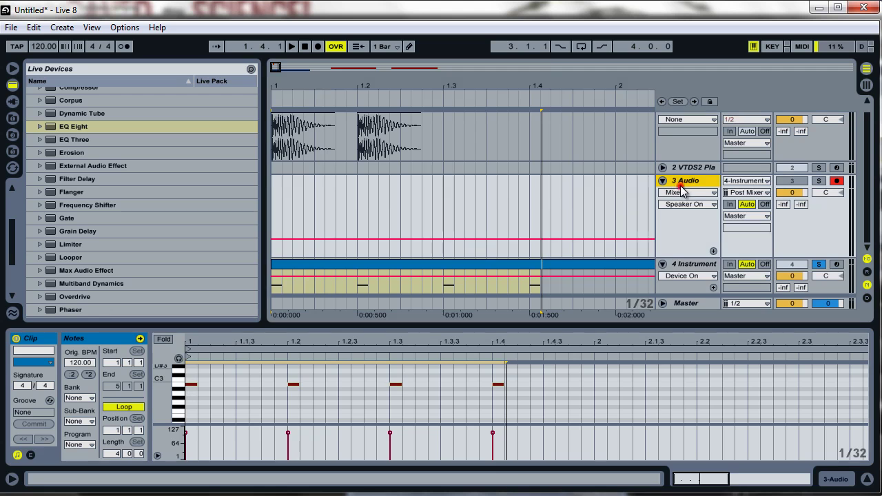
pyautogui.click(690, 269)
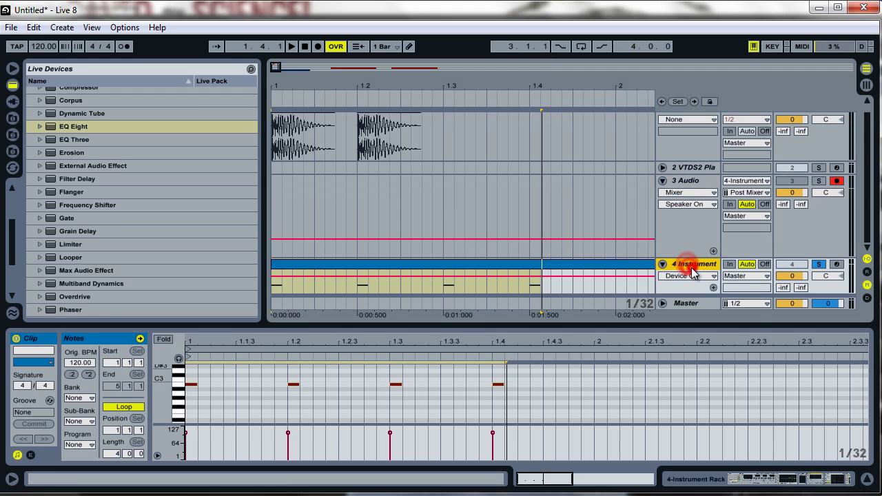
# Lengthen Snare7's volume envelope decay from 183 ms to 270 ms during playback
pyautogui.click(692, 271)
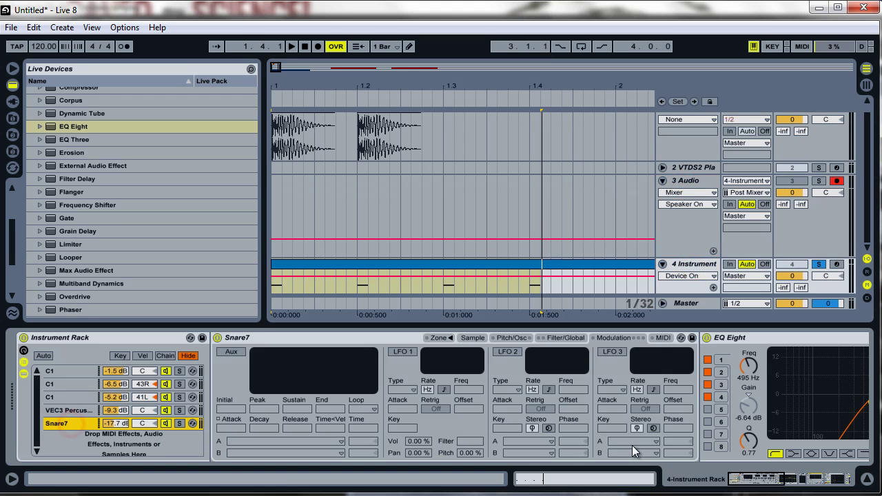
pyautogui.click(737, 477)
pyautogui.click(565, 338)
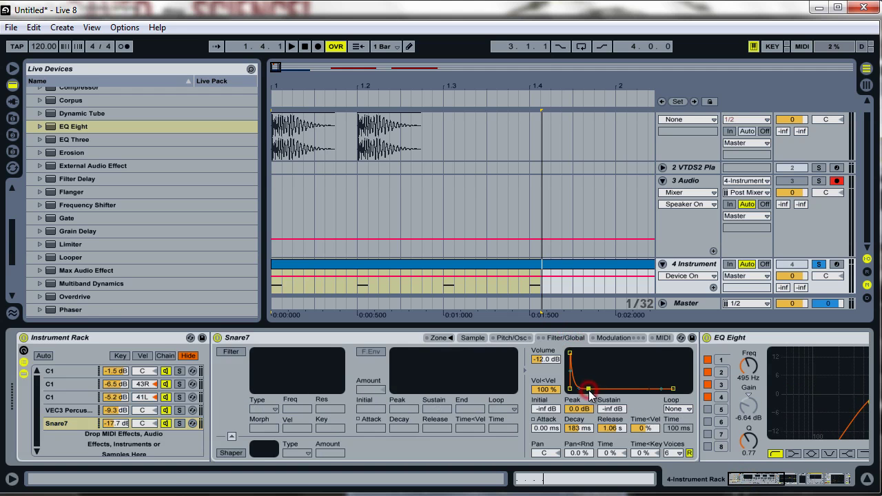
pyautogui.press('space')
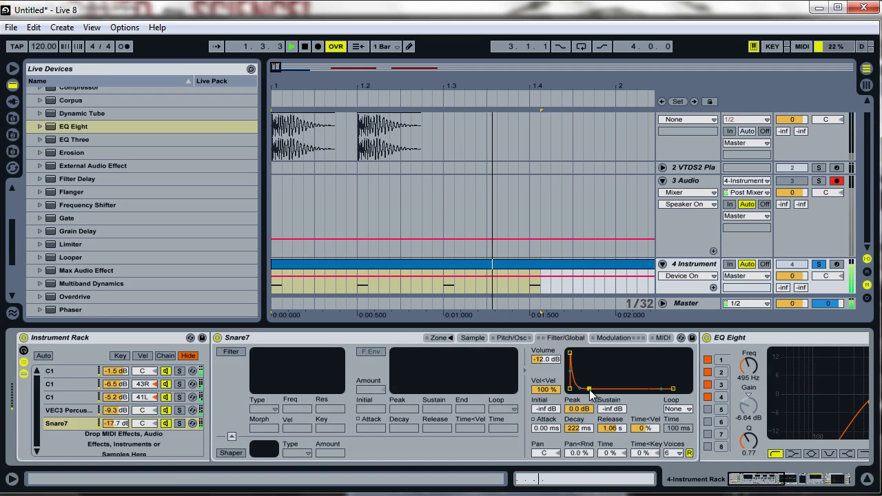
pyautogui.moveTo(587, 390); pyautogui.dragTo(591, 391)
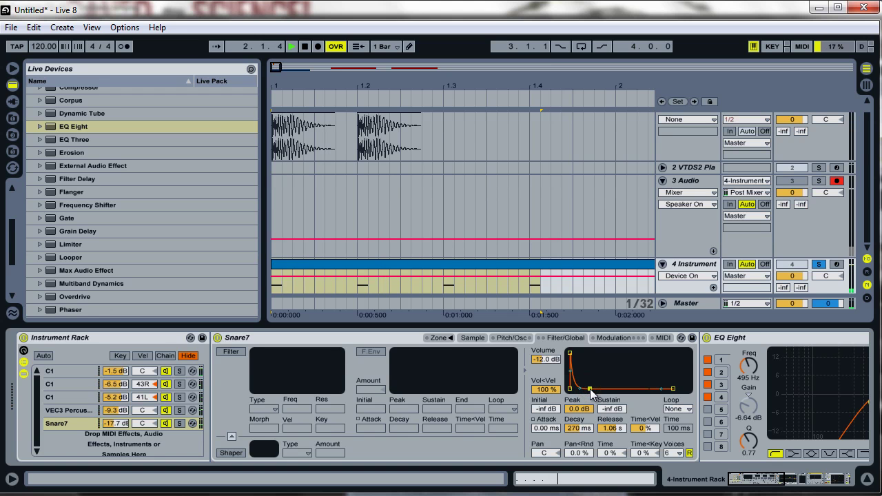
# Stretch the first B2 note to end at 1.2.1 and set the loop selection to 1.1.1–1.4.1
pyautogui.click(651, 260)
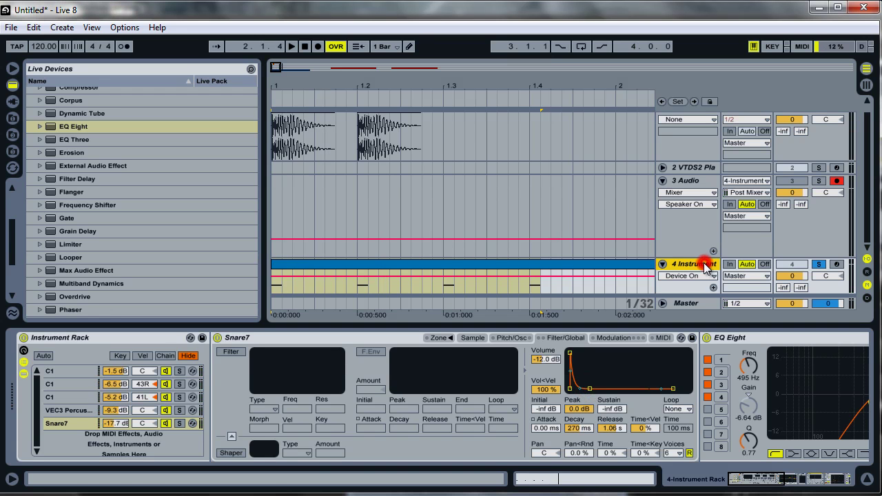
pyautogui.click(603, 266)
pyautogui.moveTo(535, 379); pyautogui.dragTo(187, 389)
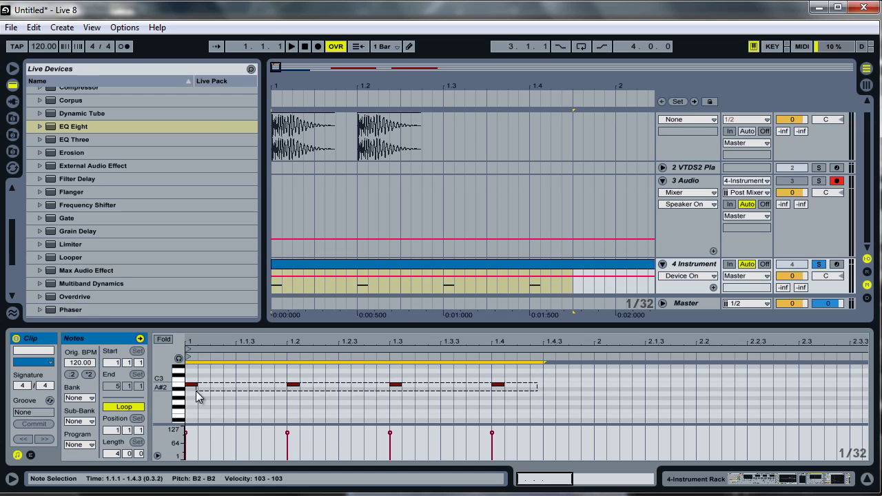
pyautogui.click(300, 381)
pyautogui.click(273, 364)
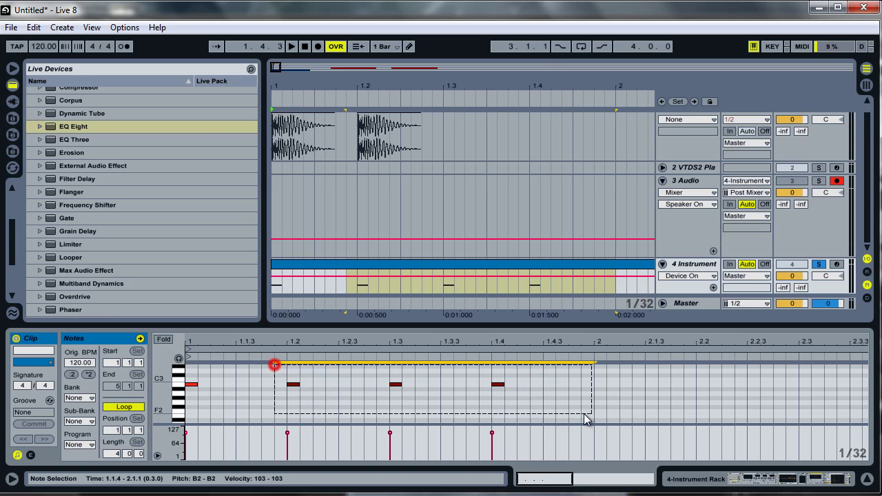
pyautogui.moveTo(195, 384)
pyautogui.mouseDown()
pyautogui.moveTo(335, 409)
pyautogui.moveTo(256, 408)
pyautogui.moveTo(285, 407)
pyautogui.moveTo(254, 389)
pyautogui.moveTo(204, 394)
pyautogui.mouseUp()
pyautogui.moveTo(585, 375); pyautogui.dragTo(210, 406)
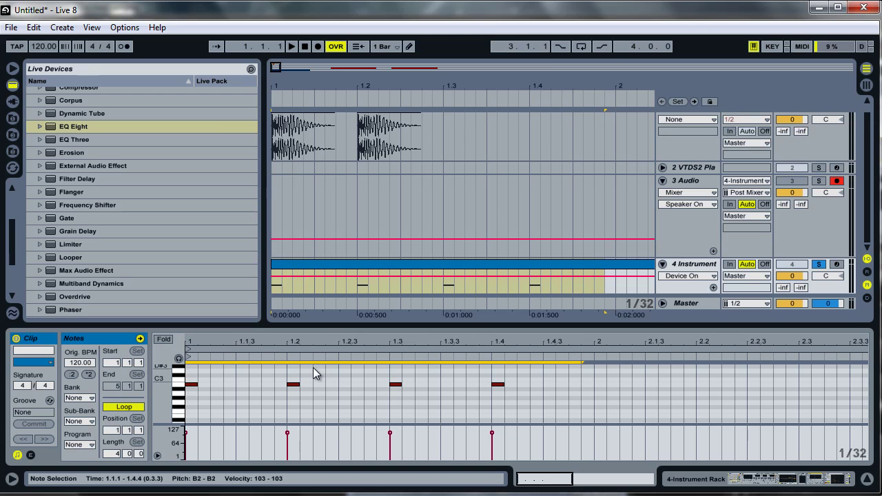
pyautogui.click(696, 265)
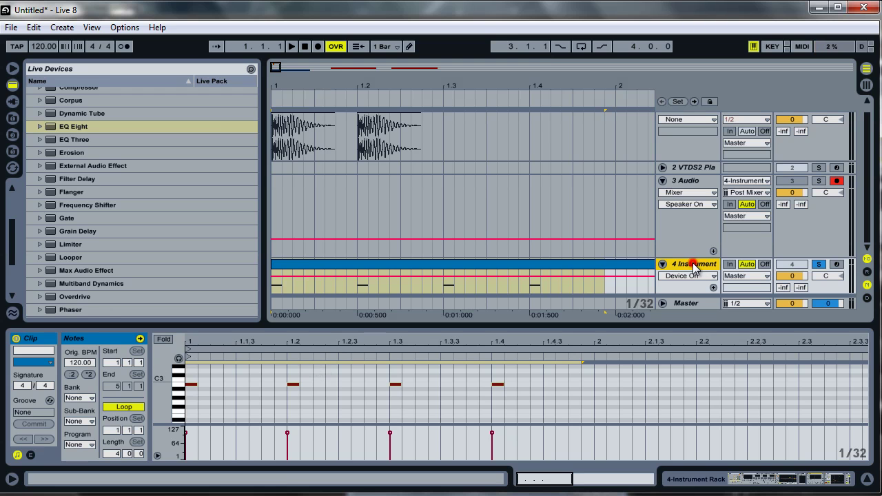
pyautogui.moveTo(496, 386); pyautogui.dragTo(246, 384)
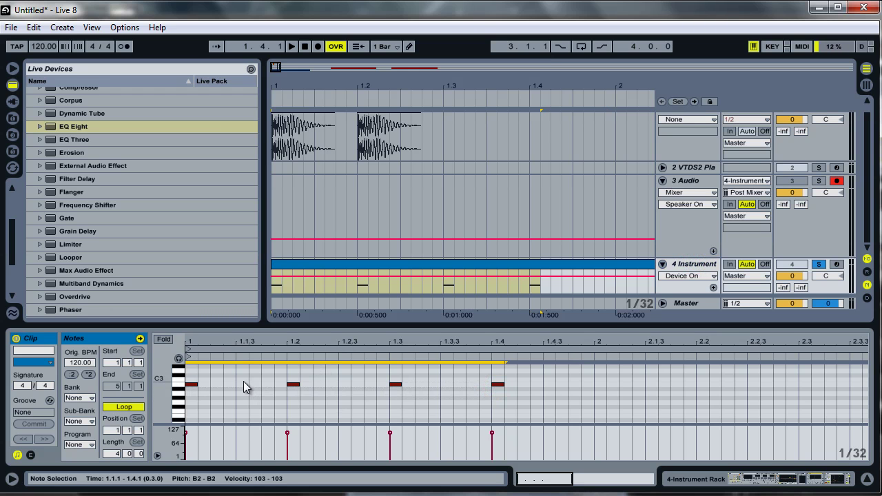
# Show track 4's device chain, reveal the Instrument Rack macros, and select the C1 layer
pyautogui.doubleClick(694, 264)
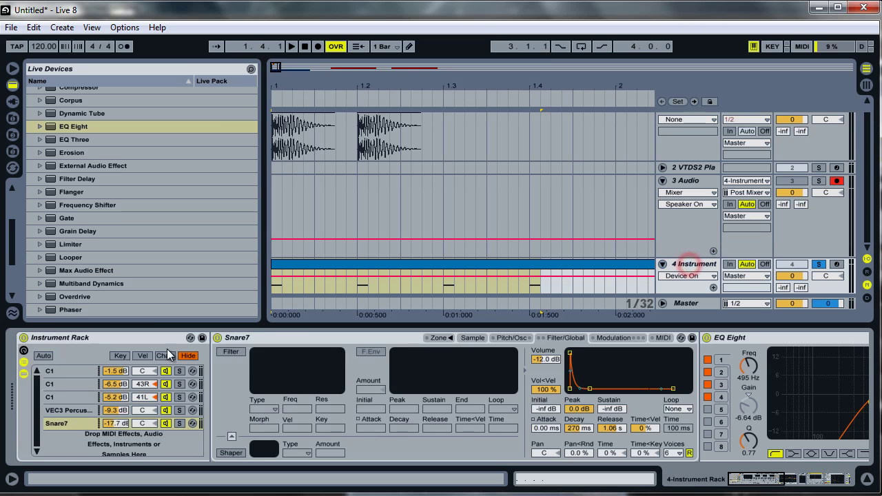
pyautogui.click(751, 478)
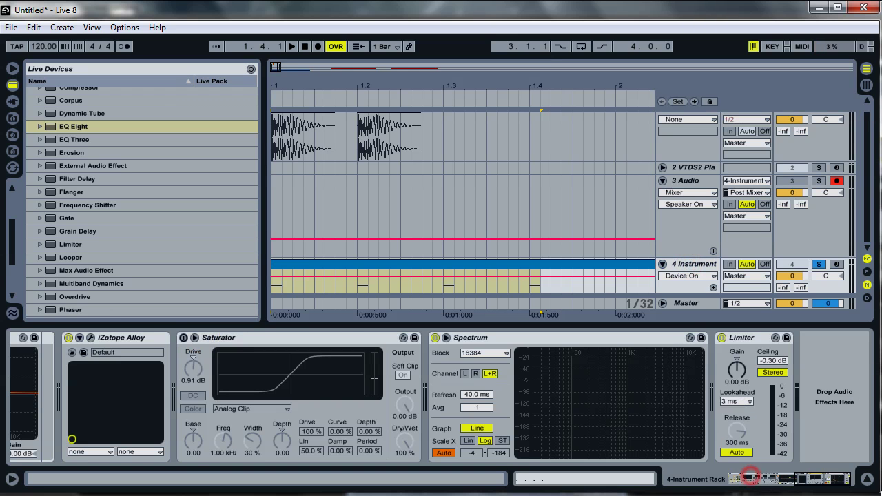
pyautogui.click(747, 478)
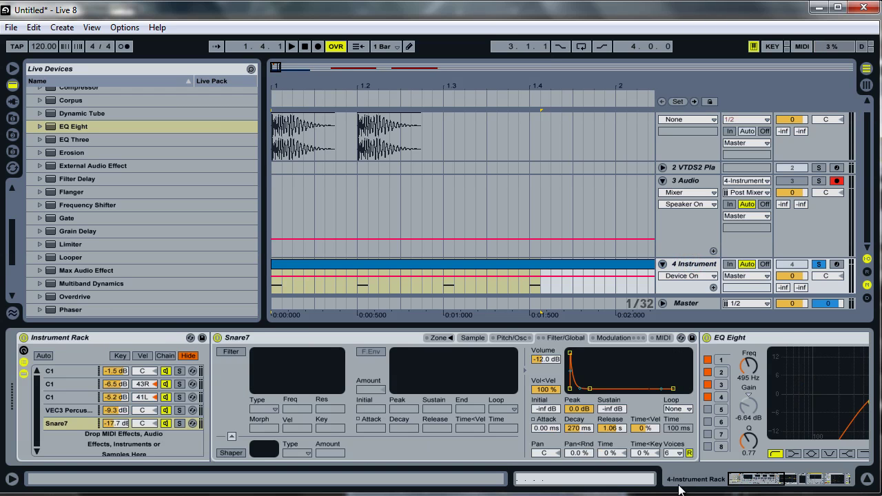
pyautogui.click(23, 351)
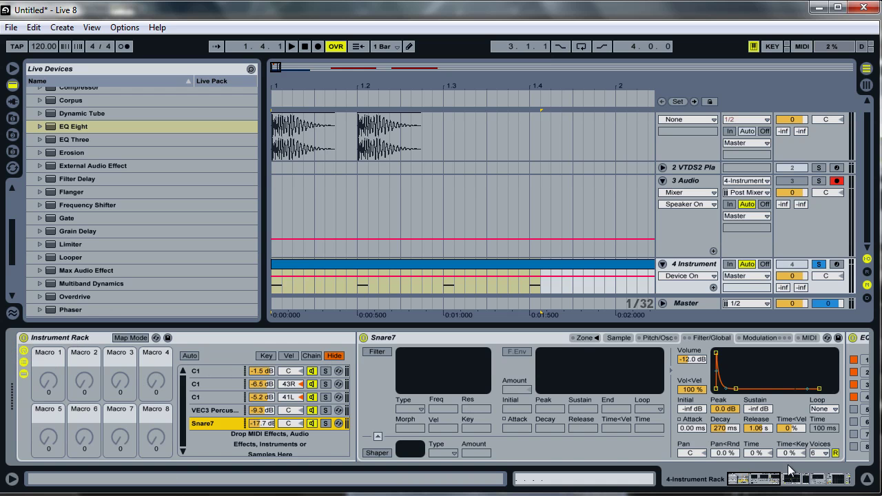
pyautogui.click(771, 479)
pyautogui.click(731, 480)
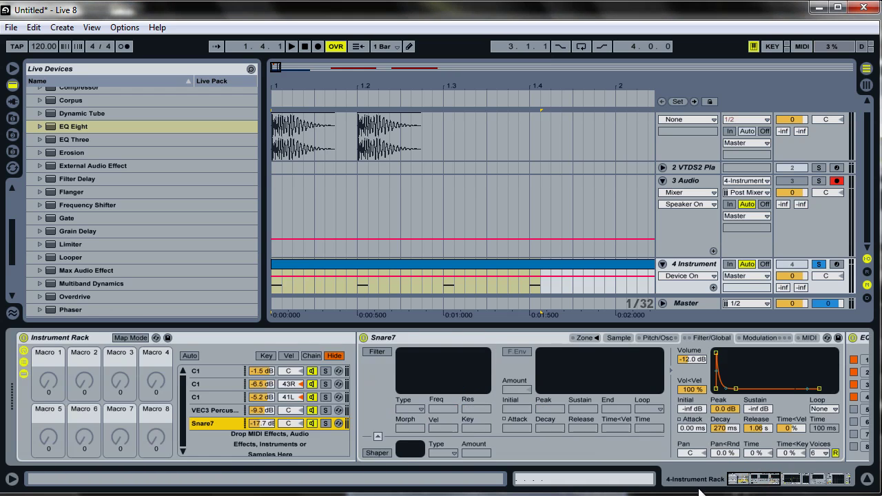
pyautogui.click(220, 372)
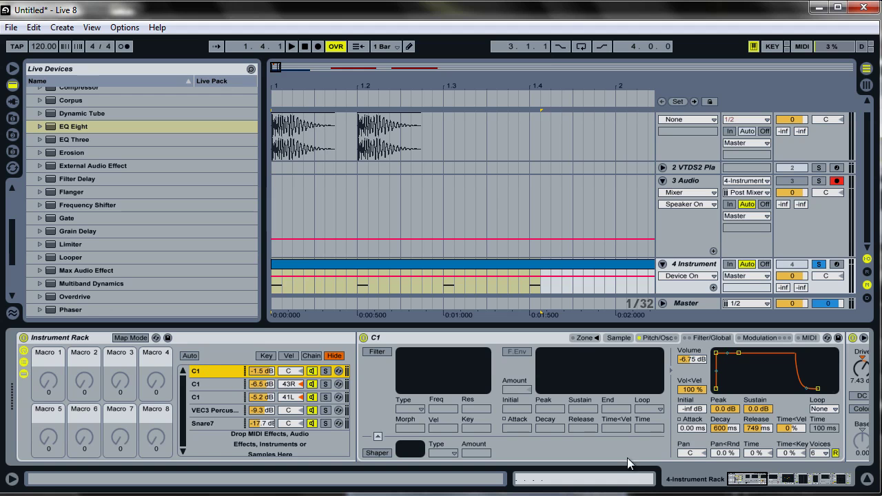
# Map the C1 layer's Saturator Drive to Macro 1
pyautogui.moveTo(752, 485); pyautogui.dragTo(766, 485)
pyautogui.rightClick(570, 380)
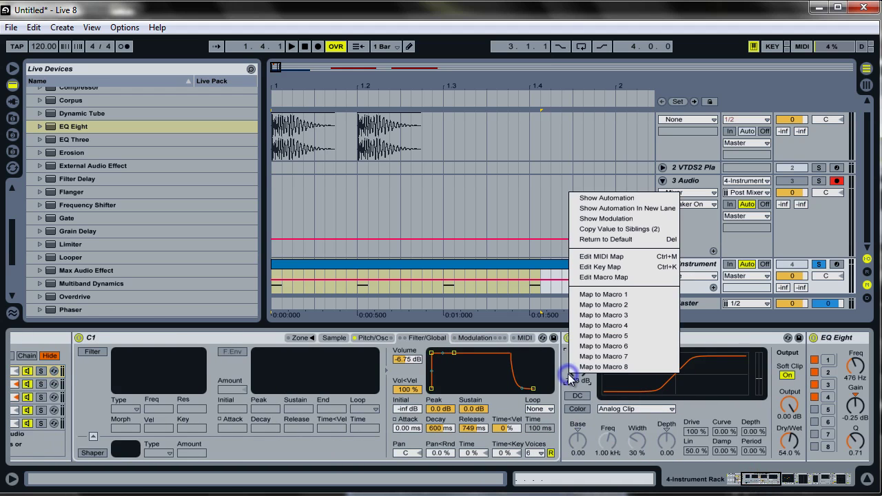
pyautogui.click(601, 296)
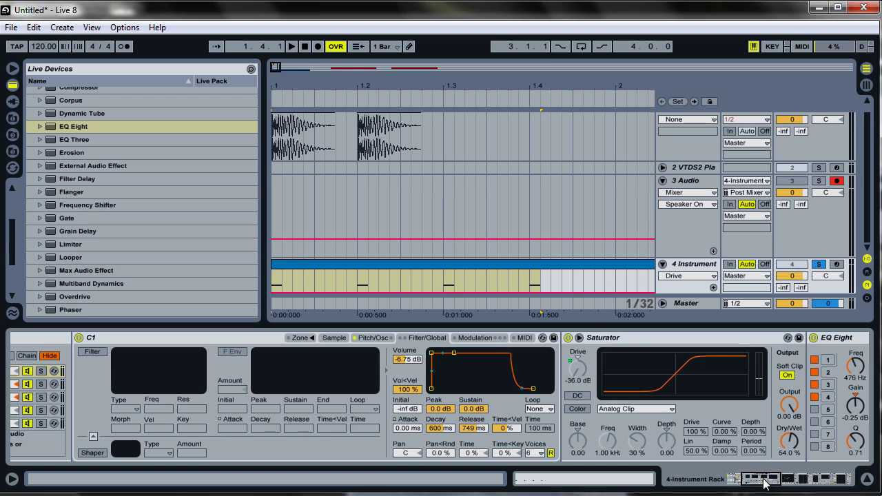
pyautogui.rightClick(579, 376)
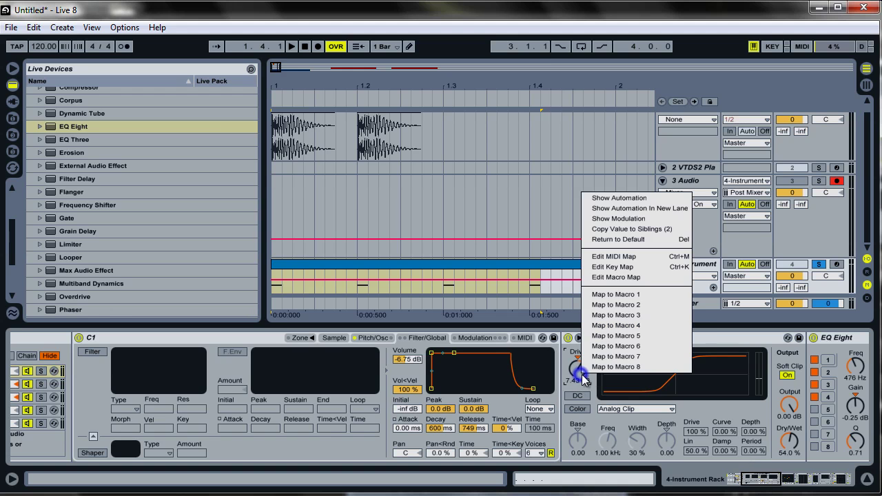
pyautogui.click(606, 295)
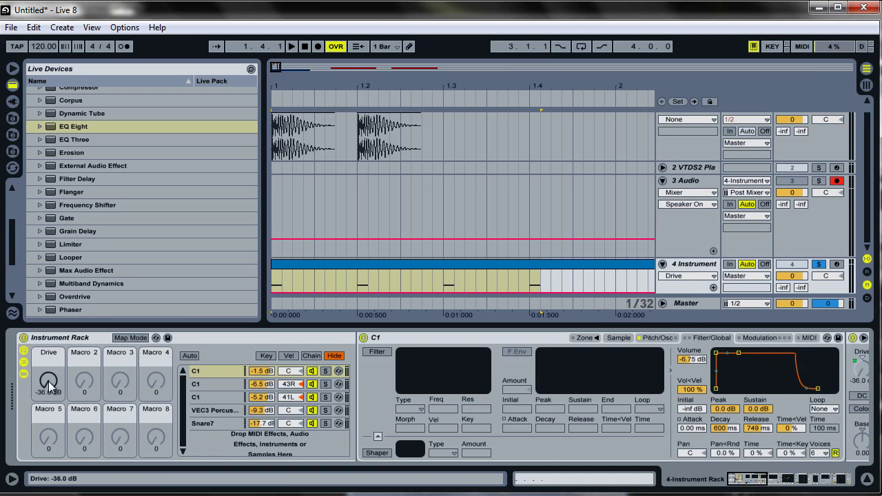
# Raise the Drive macro from -36.0 dB to about 7.43 dB and audition the driven kick
pyautogui.moveTo(48, 381); pyautogui.dragTo(50, 383)
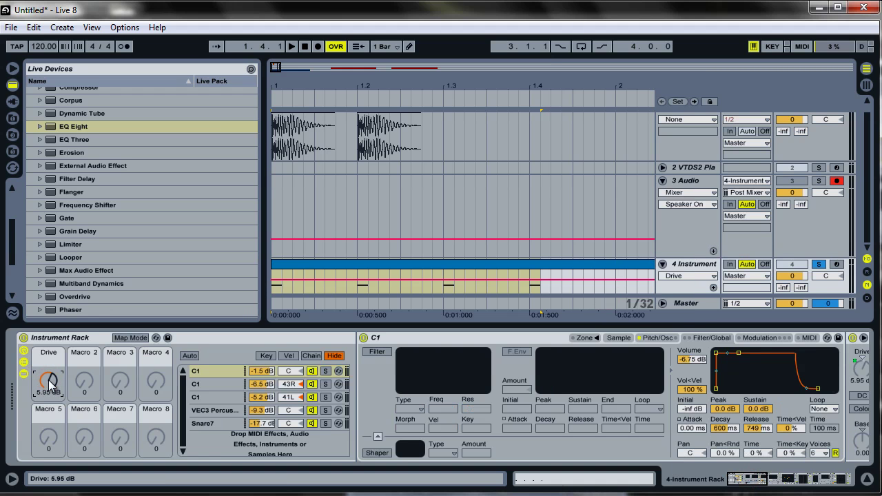
pyautogui.moveTo(50, 383); pyautogui.dragTo(50, 383)
pyautogui.press('space')
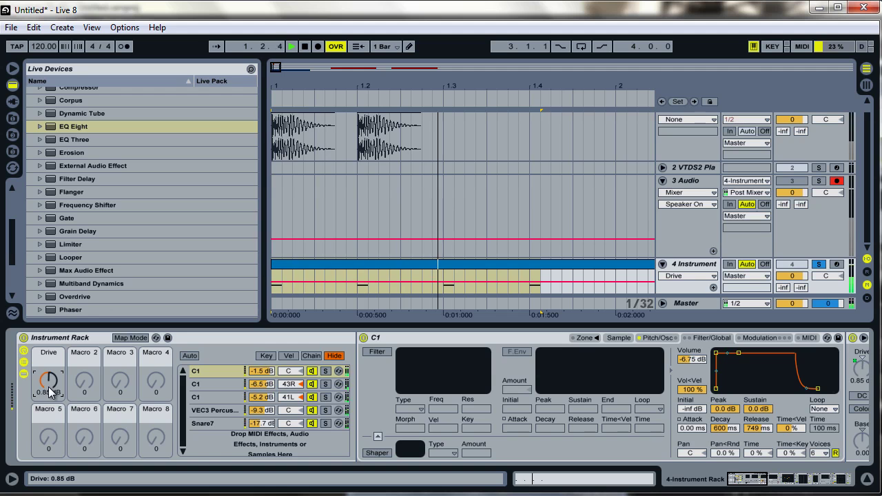
pyautogui.press('space')
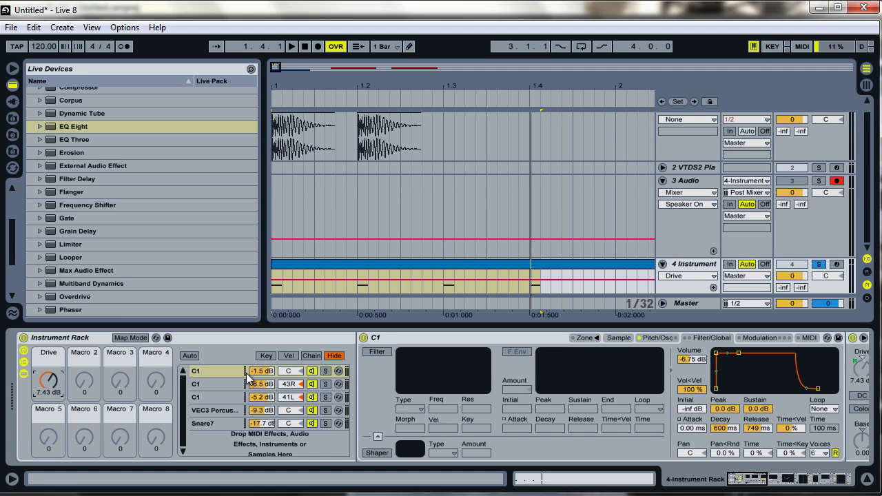
pyautogui.press('space')
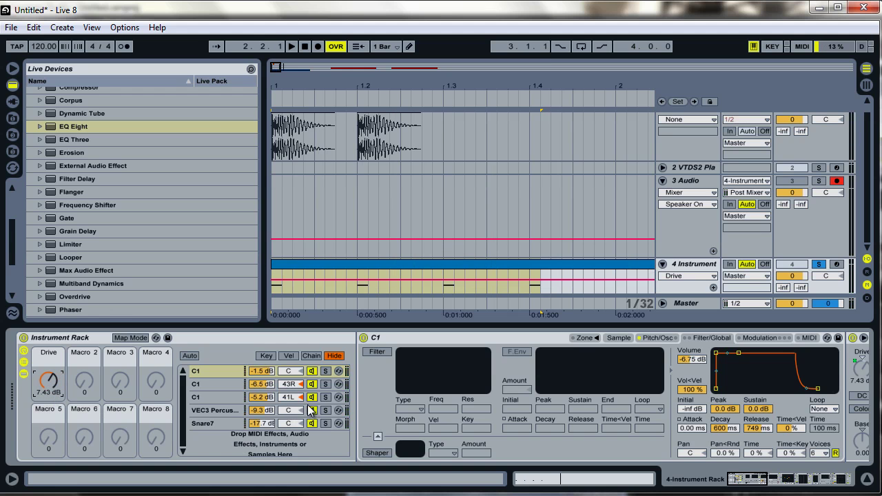
pyautogui.click(667, 338)
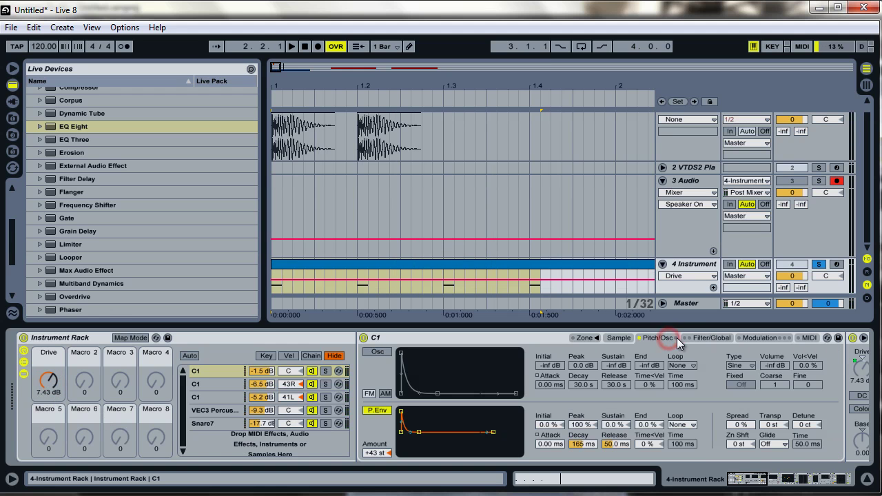
pyautogui.click(687, 337)
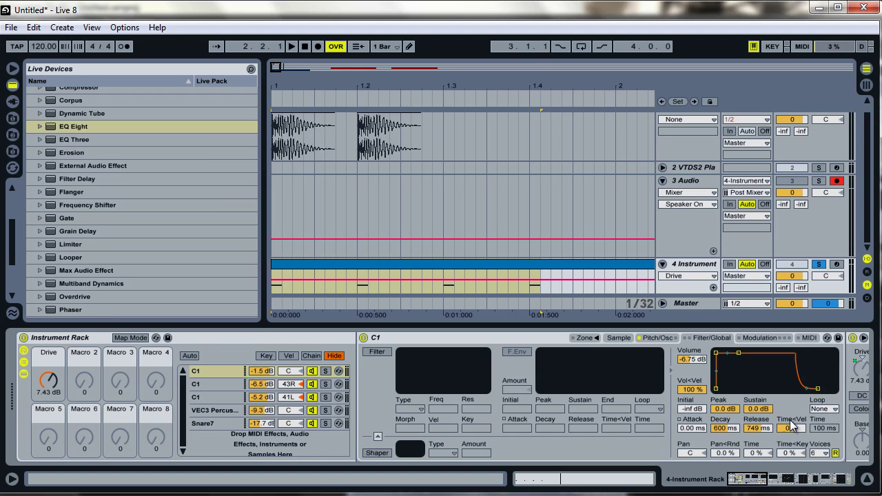
# Map the C1 Simpler Release to Macro 3 and set it to about 2.89 s during playback
pyautogui.rightClick(764, 429)
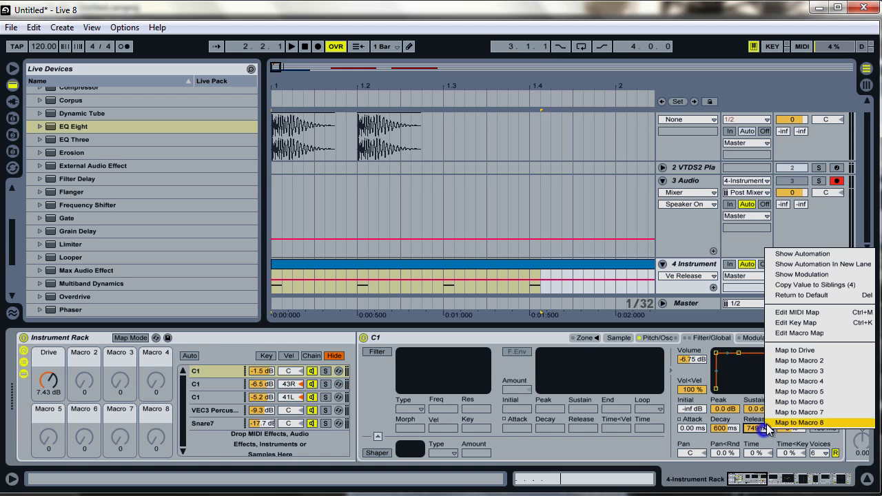
pyautogui.click(797, 371)
pyautogui.moveTo(120, 386); pyautogui.dragTo(123, 388)
pyautogui.press('space')
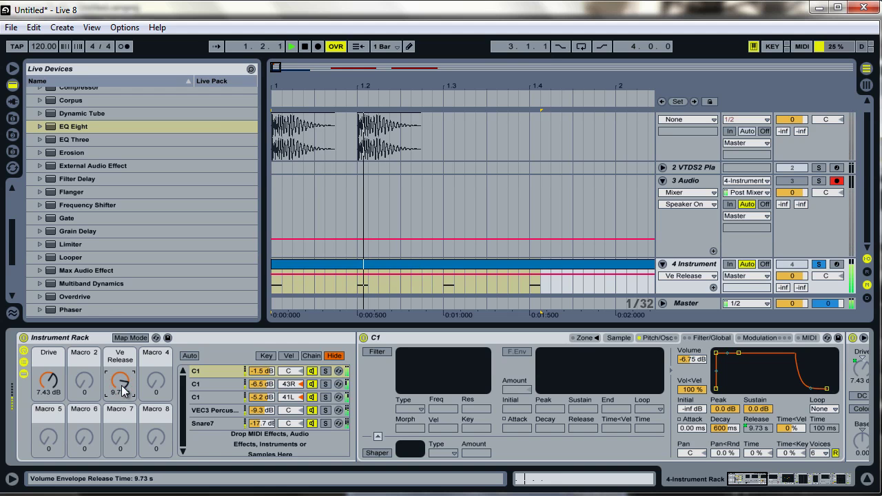
pyautogui.moveTo(121, 390); pyautogui.dragTo(119, 410)
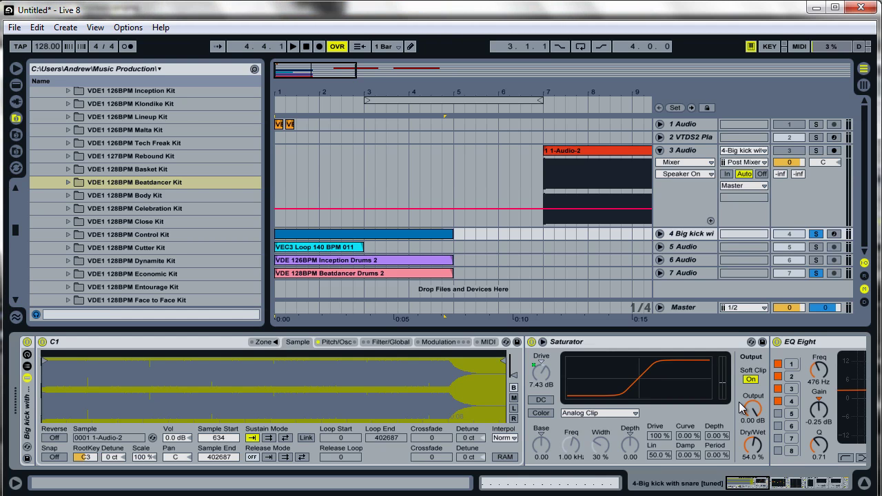
# Select all 16 kick notes in track 4's clip and drag them down from C3 to G#2
pyautogui.doubleClick(360, 235)
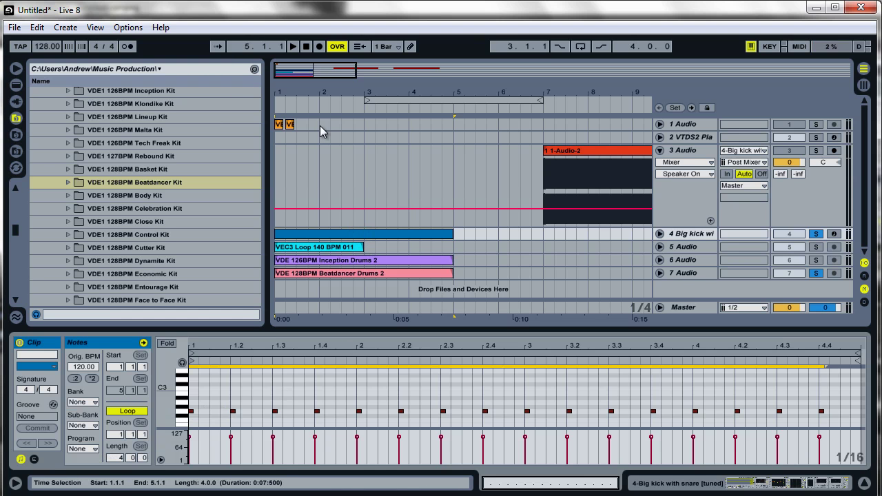
pyautogui.click(290, 126)
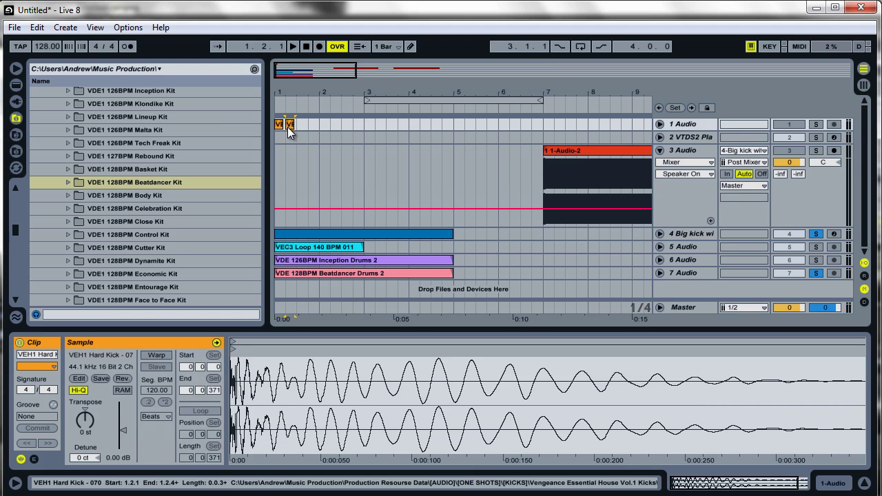
pyautogui.click(354, 236)
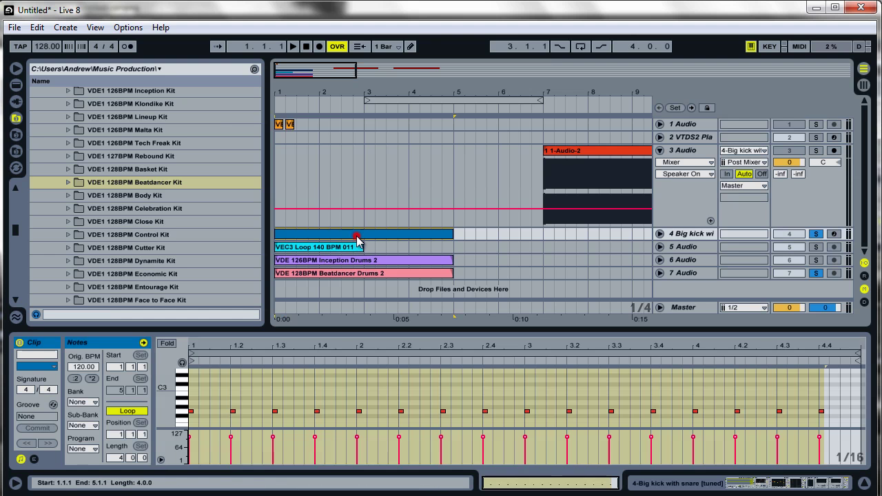
pyautogui.click(700, 237)
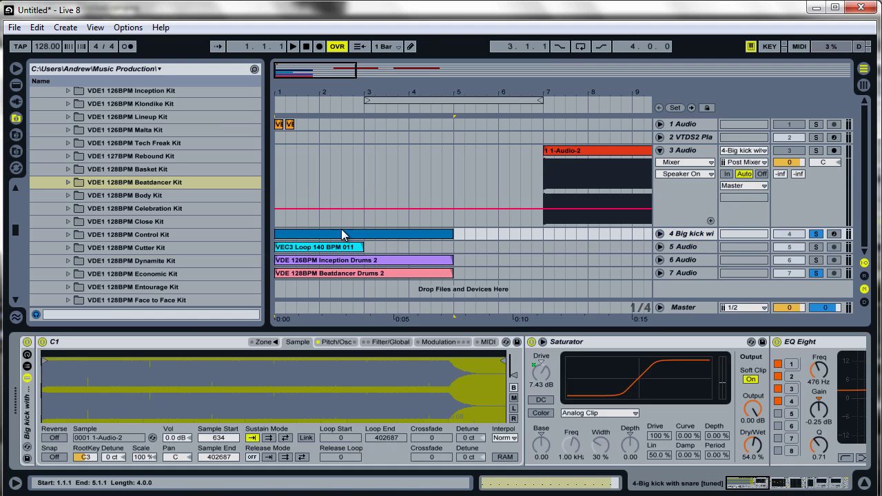
pyautogui.hotkey('shift', 'Tab')
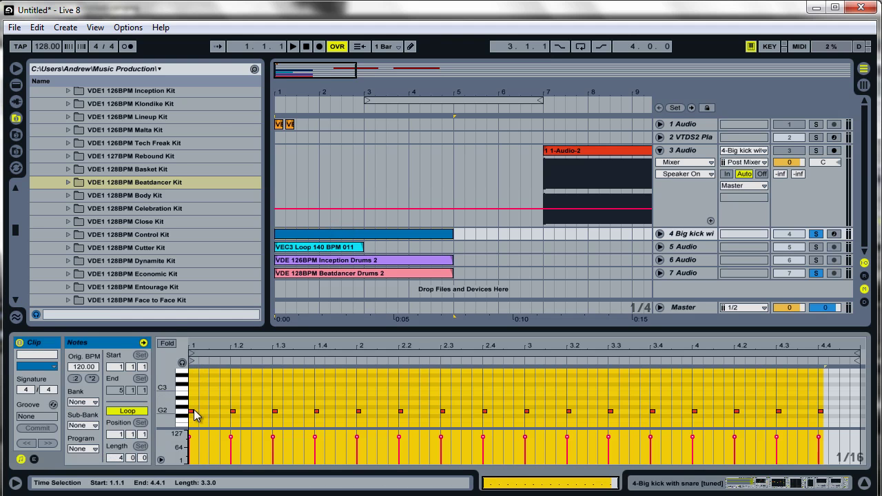
pyautogui.moveTo(196, 411); pyautogui.dragTo(822, 391)
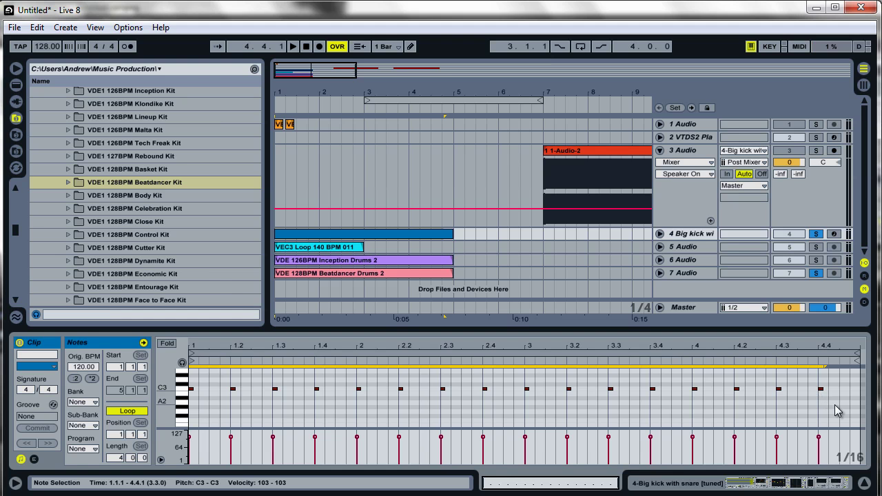
pyautogui.moveTo(820, 389); pyautogui.dragTo(825, 422)
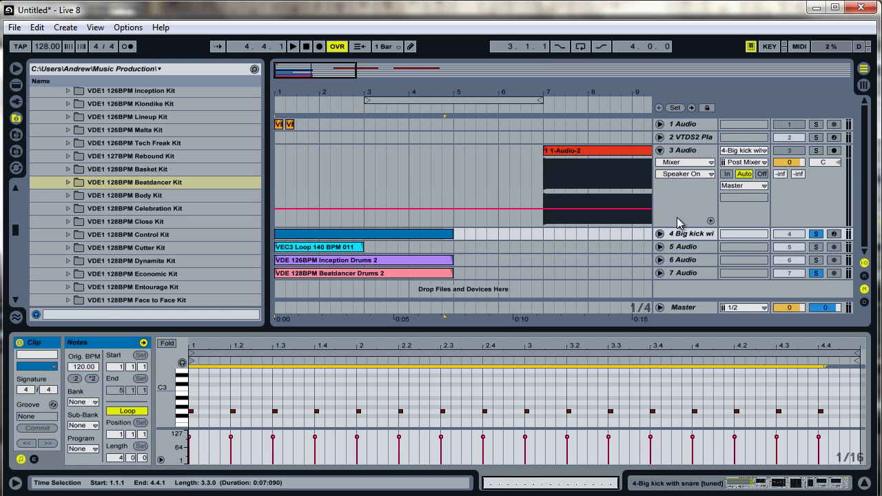
# Unsolo the Beatdancer Drums 2 and VEC3 Loop tracks, auditioning the kick in between
pyautogui.click(816, 274)
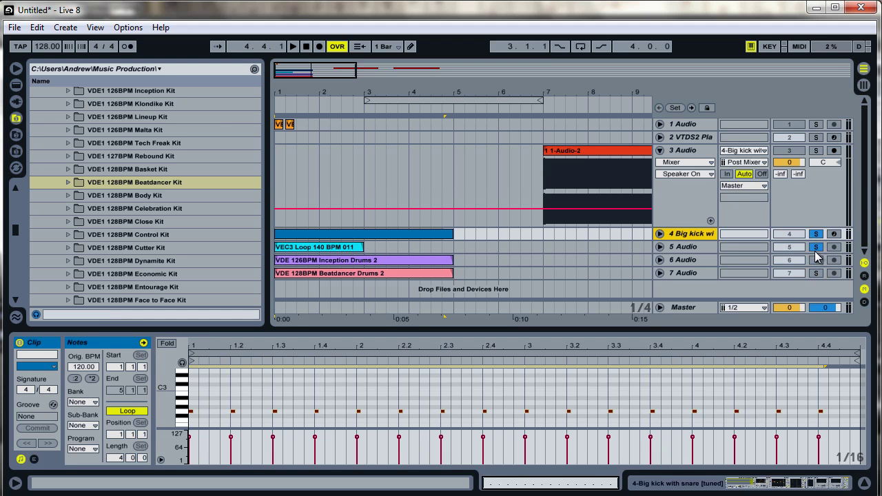
pyautogui.press('space')
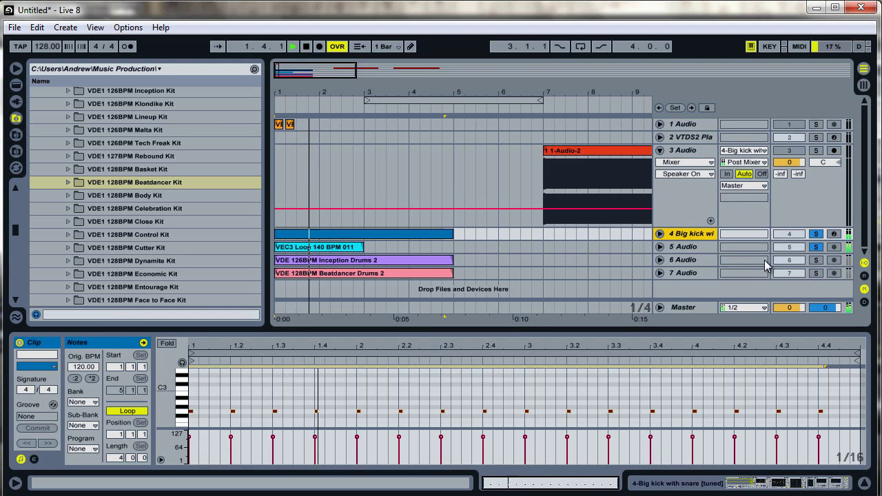
pyautogui.press('space')
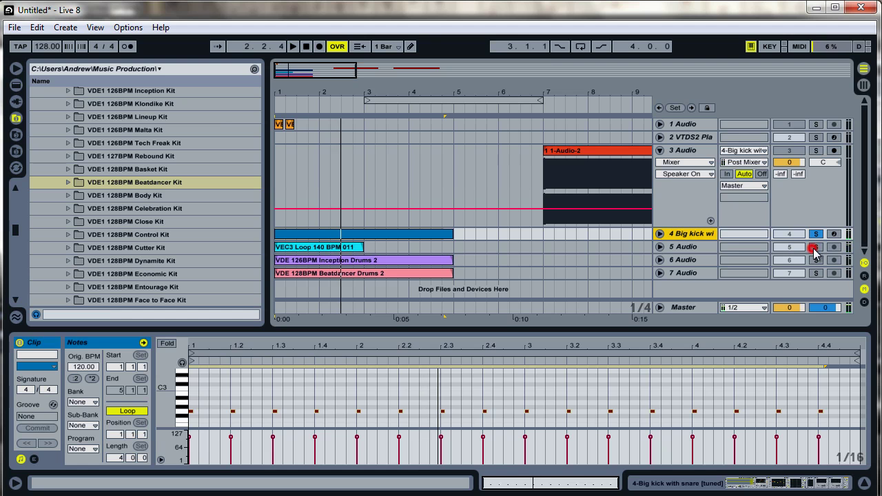
pyautogui.click(816, 247)
# Audition the kick soloed with Inception Drums 2, then with VDE 128BPM Beatdancer Drums 2
pyautogui.click(816, 259)
pyautogui.press('space')
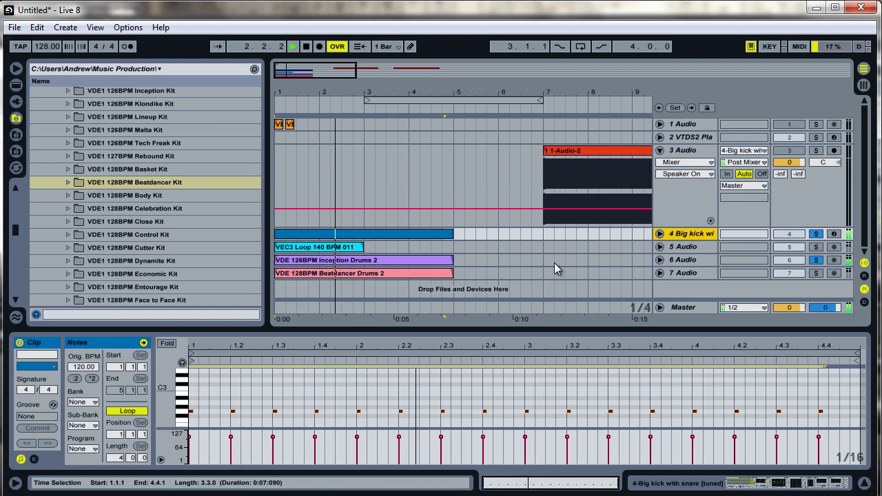
pyautogui.click(815, 260)
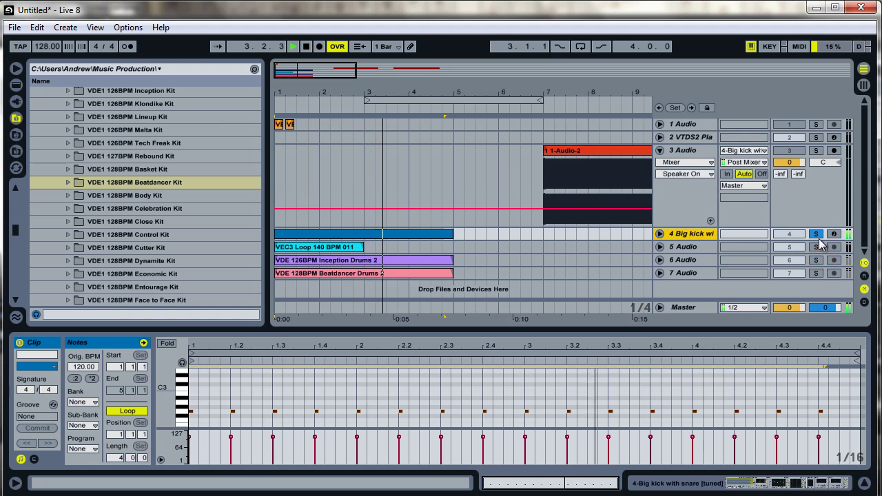
pyautogui.click(816, 273)
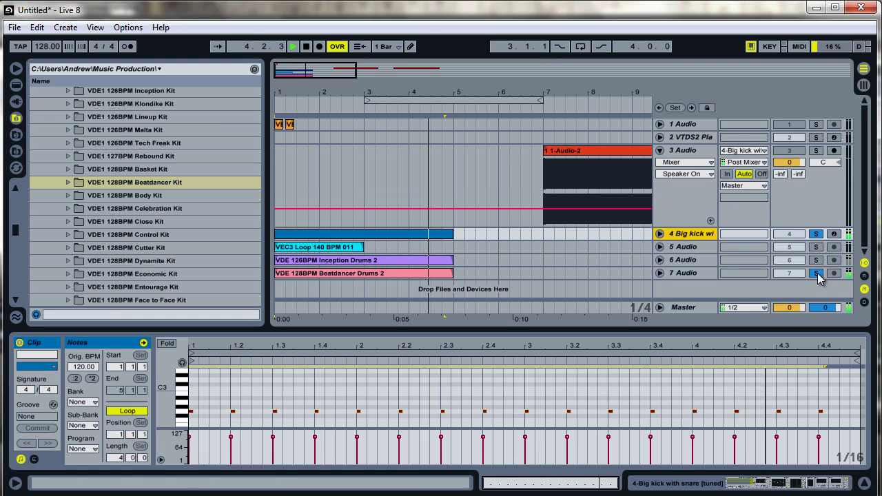
pyautogui.click(443, 234)
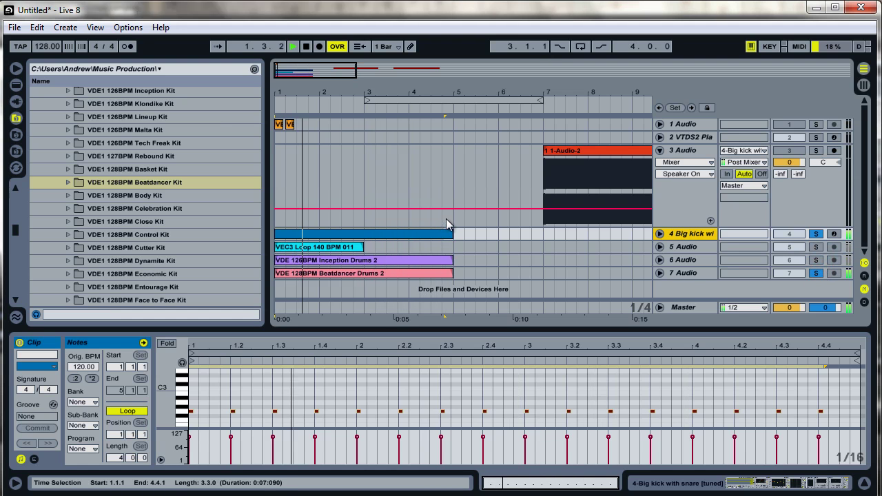
pyautogui.press('space')
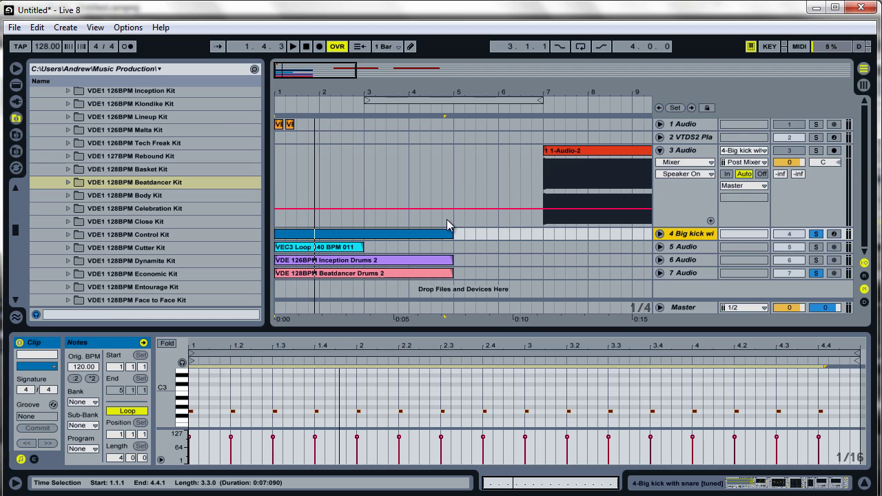